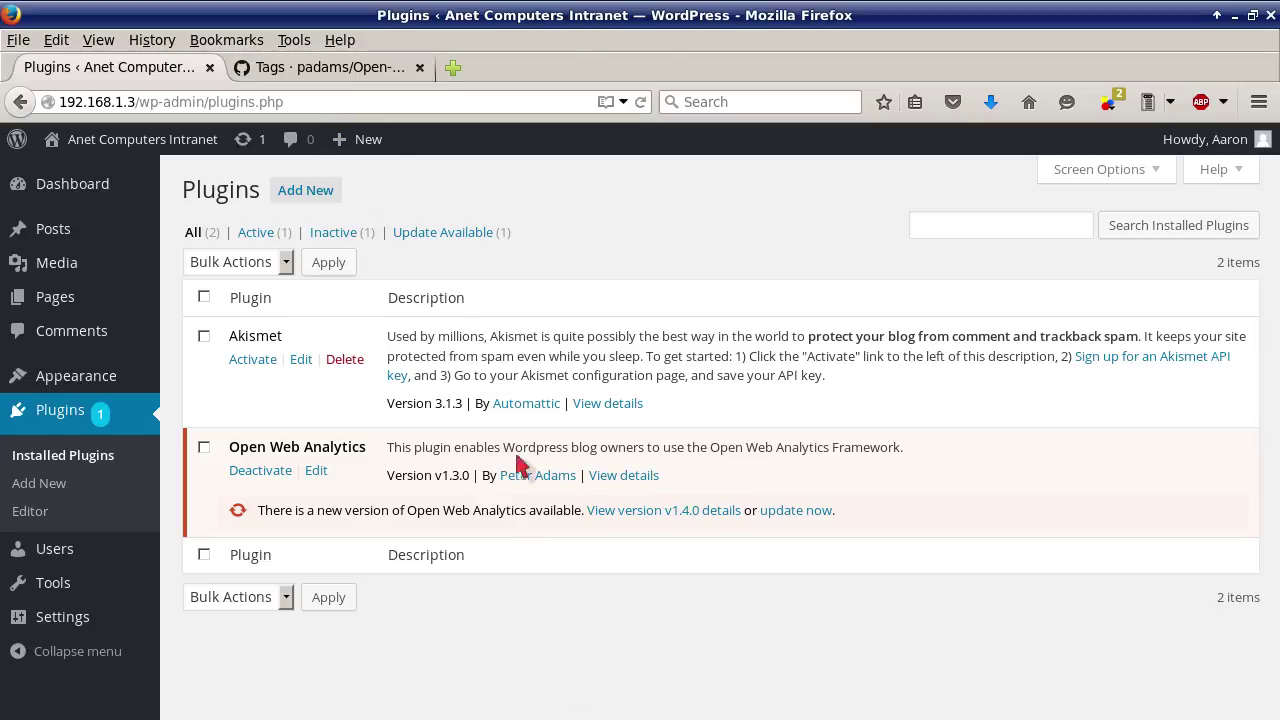
click(372, 72)
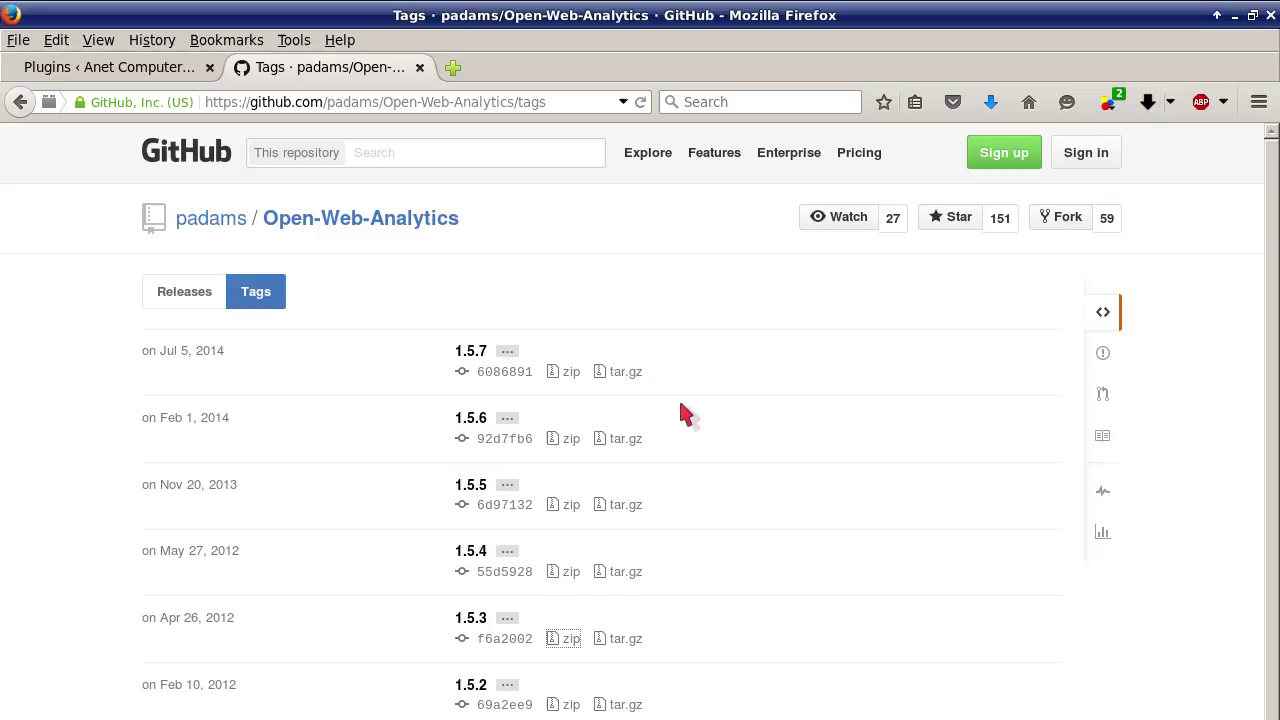
click(560, 373)
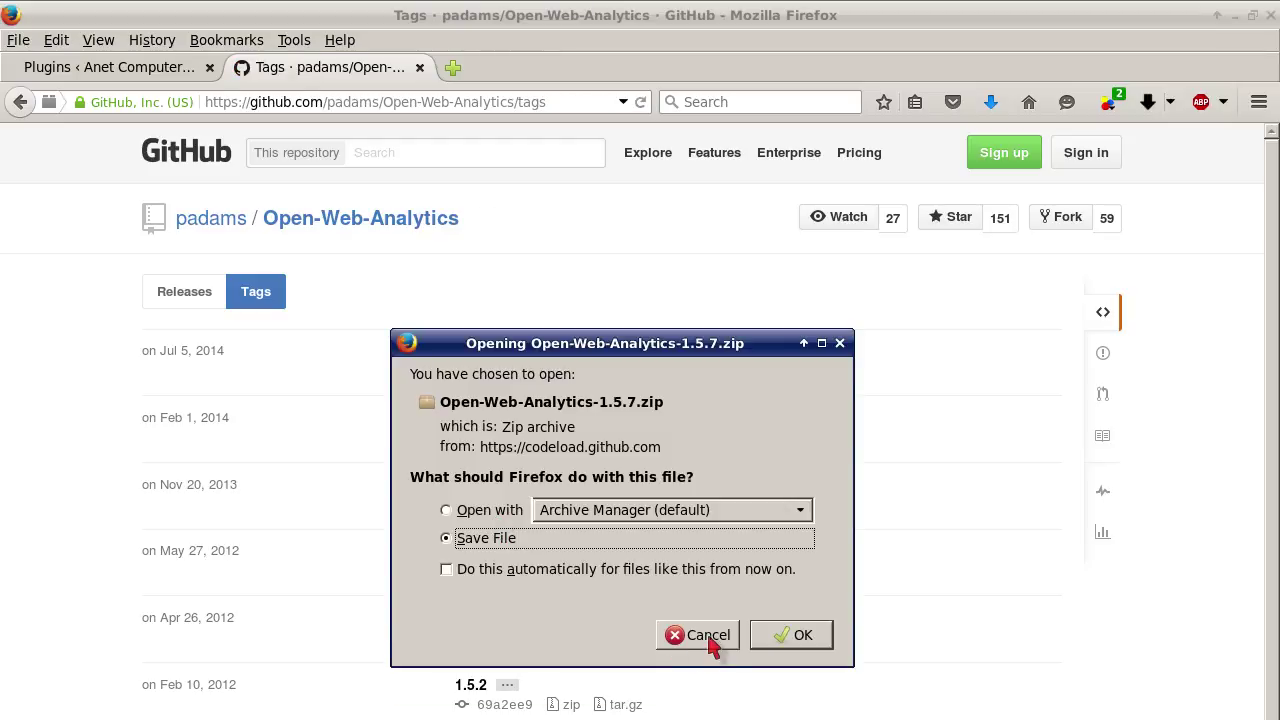
click(708, 640)
right_click(566, 374)
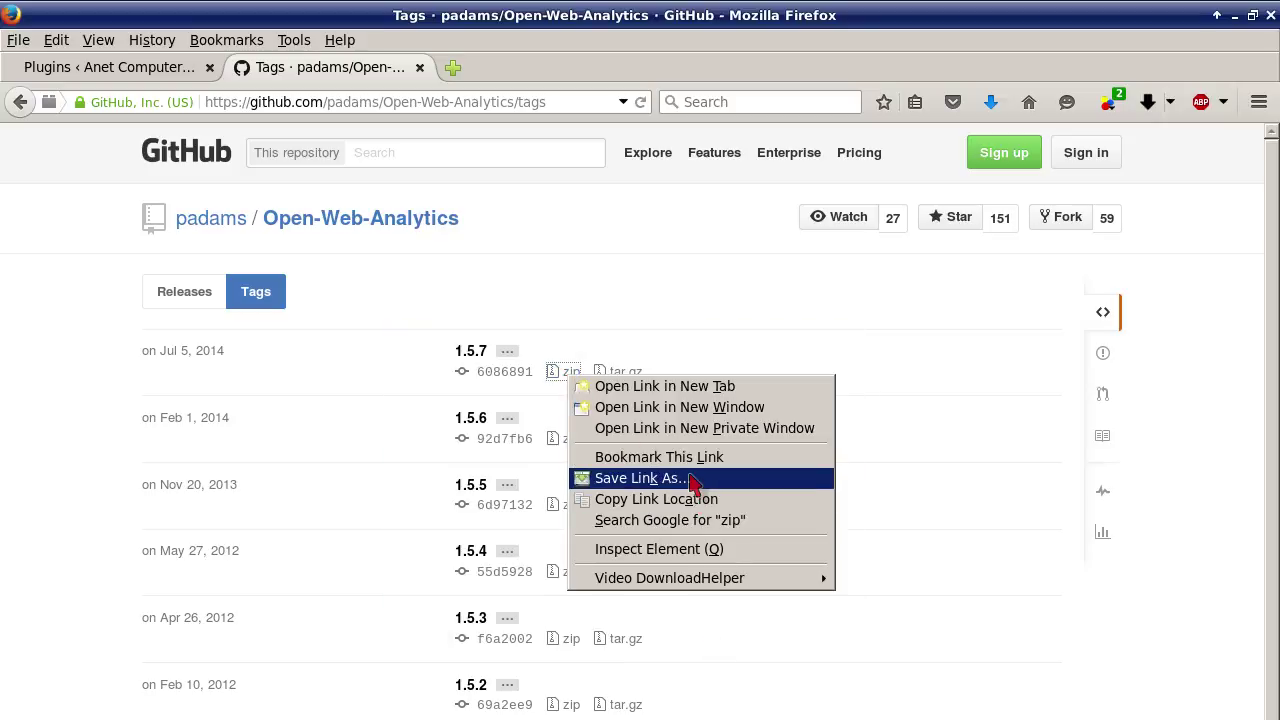
click(68, 552)
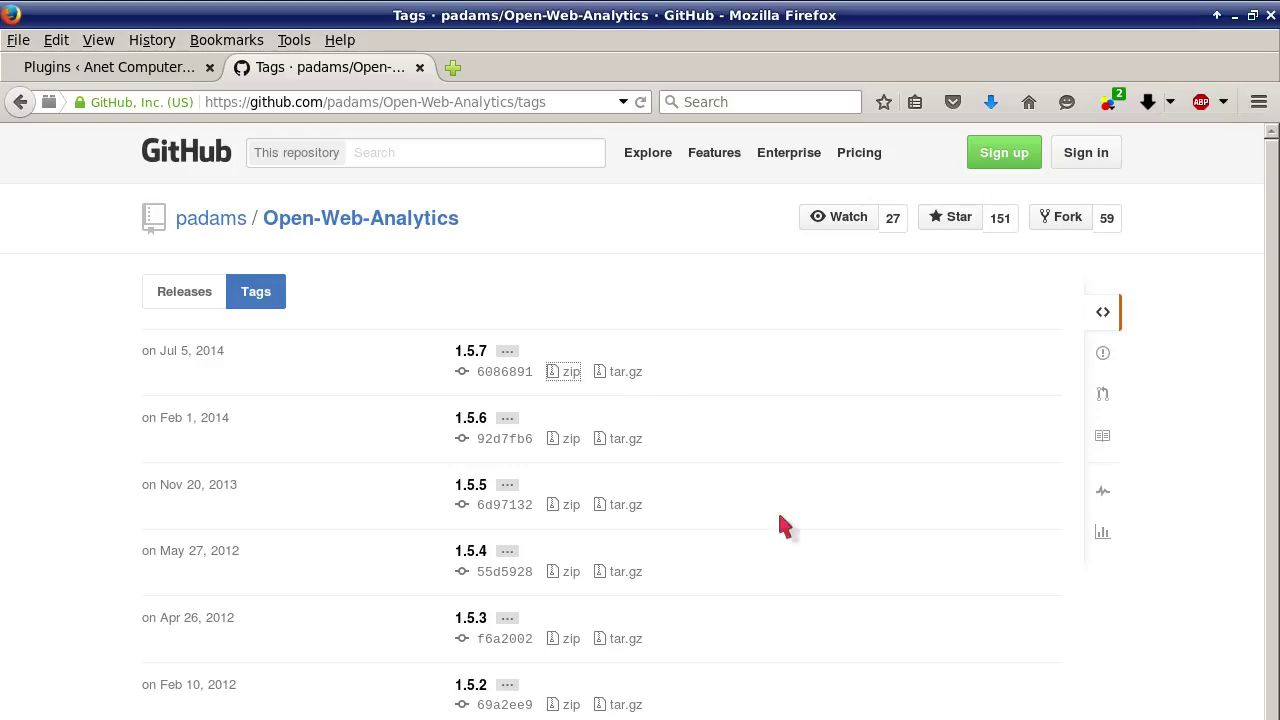
Switch to gFTP and upload all the local Open Web Analytics files to /var/www/wp-content/plugins/owa, overwriting every existing file
key(alt+Tab)
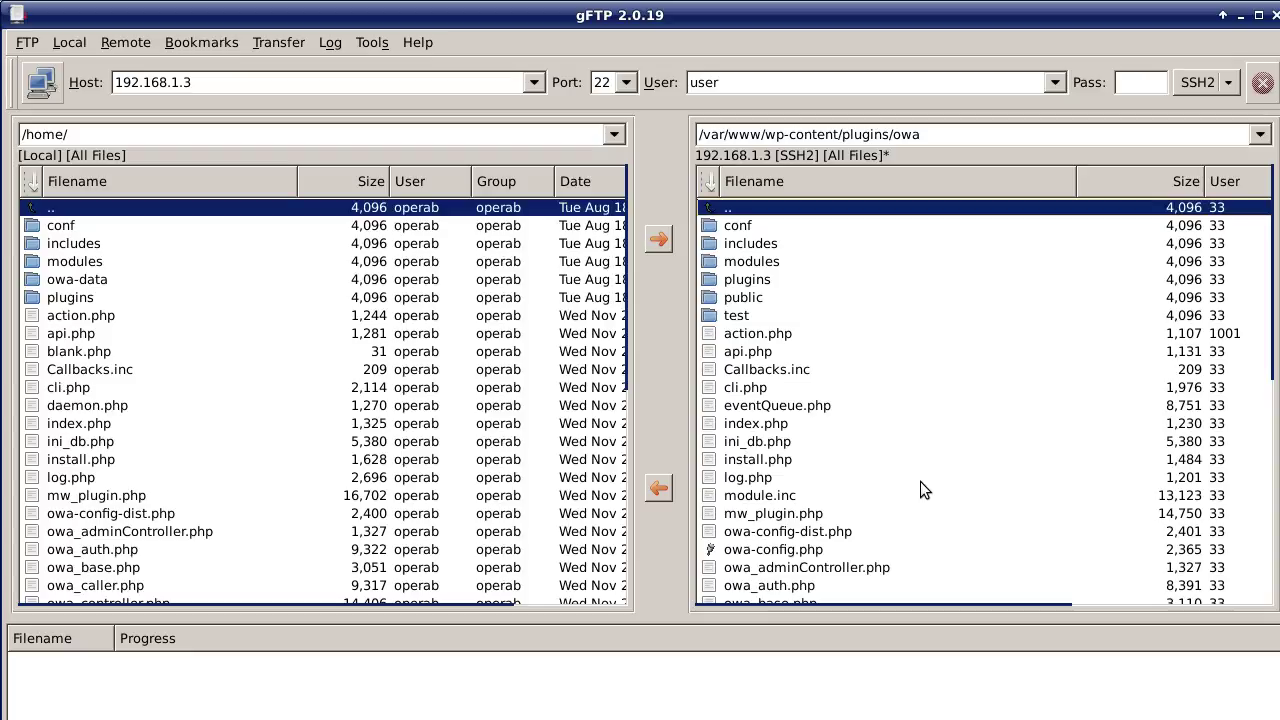
click(76, 228)
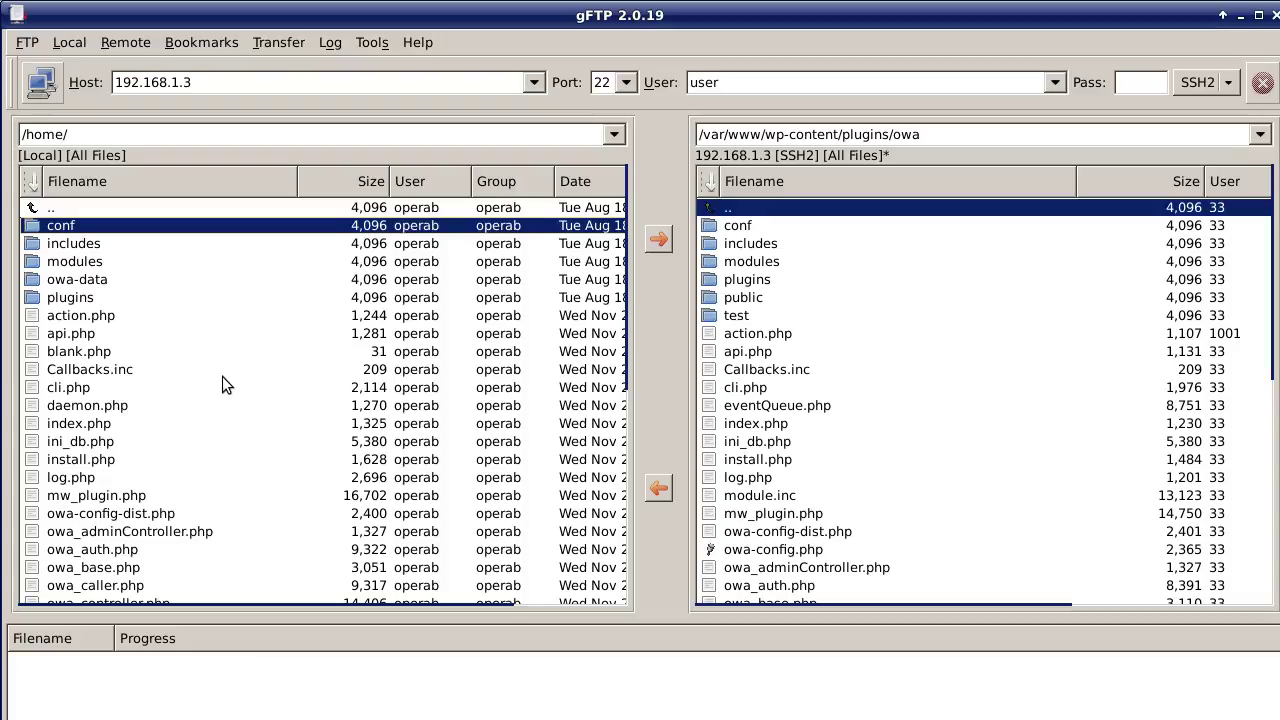
scroll(210, 380, down, 6)
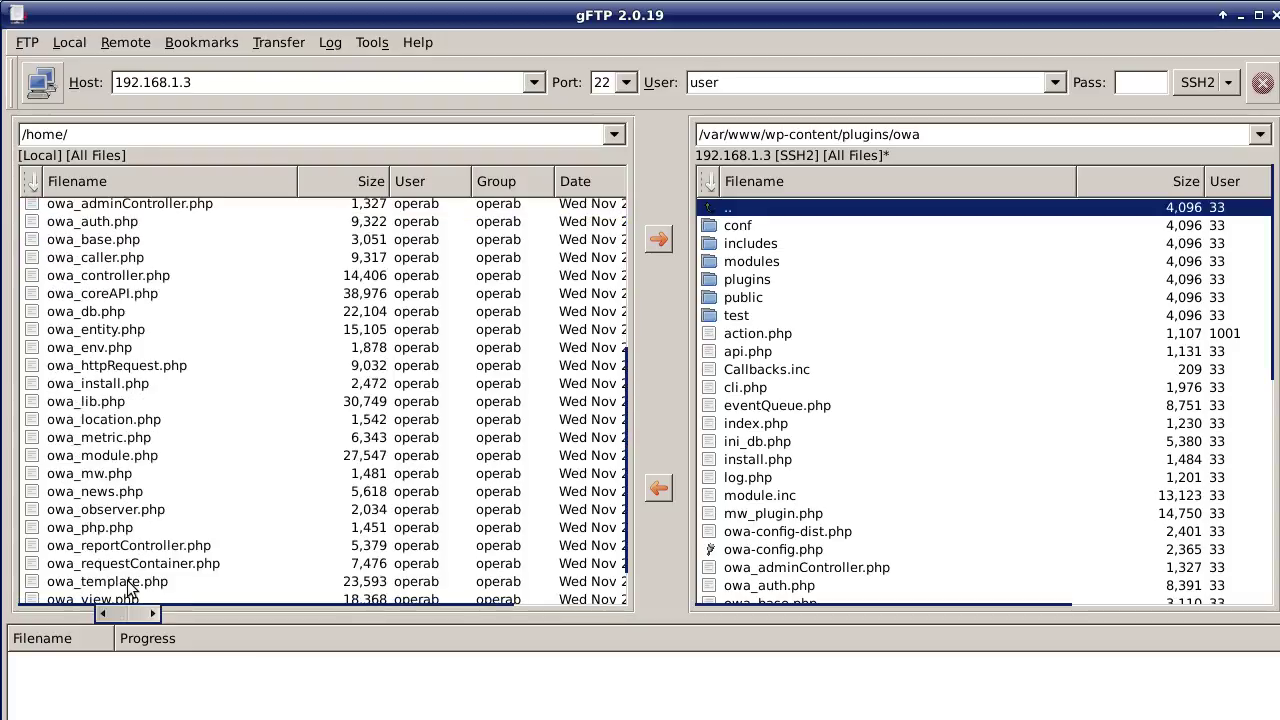
key(ctrl+a)
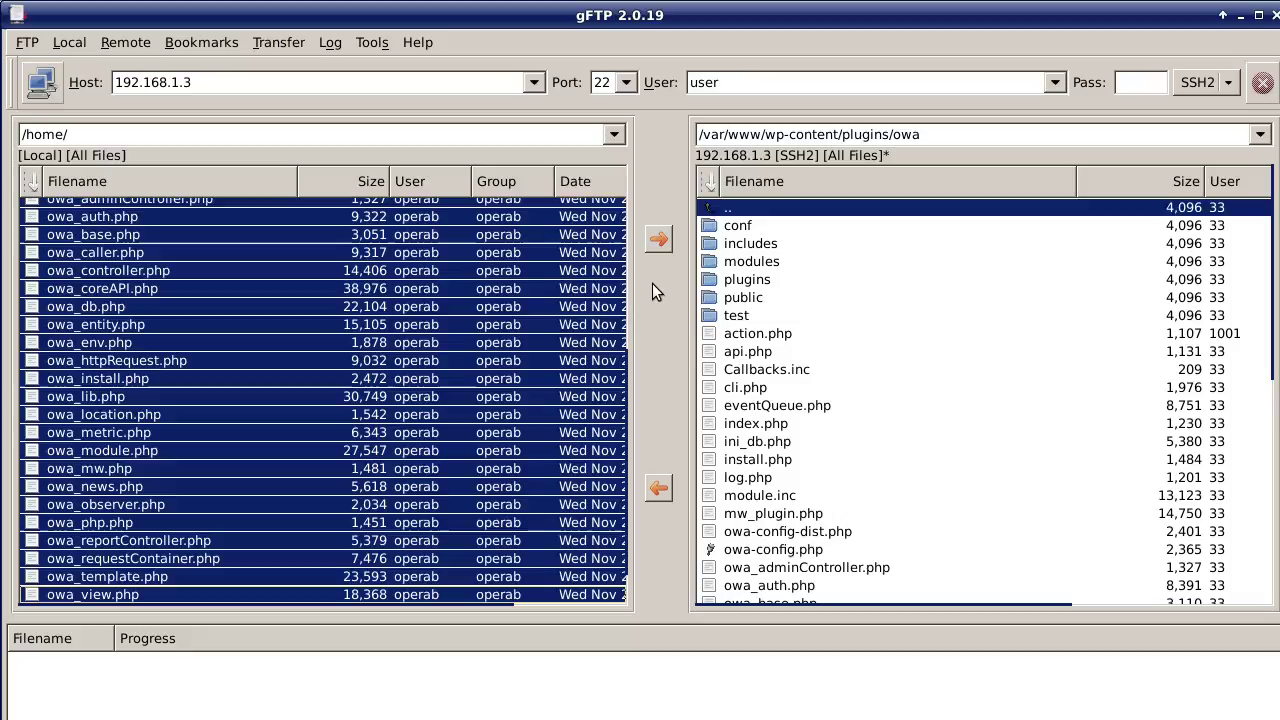
click(657, 242)
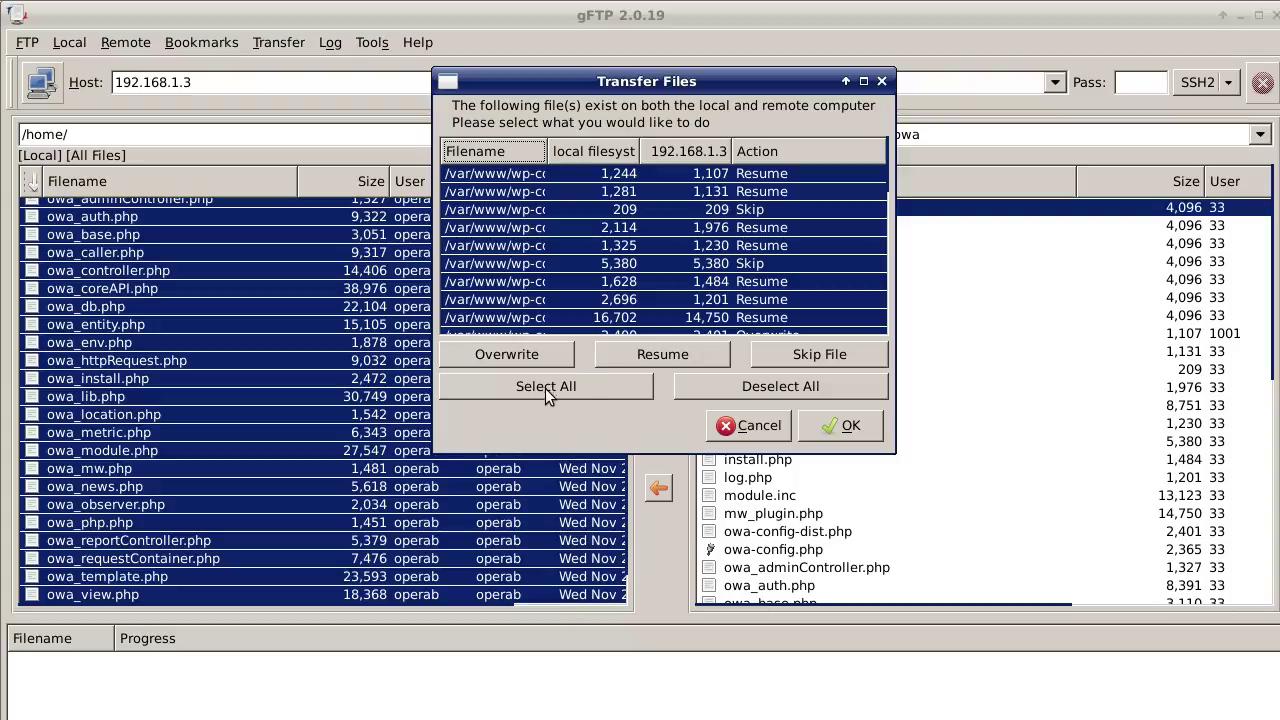
click(547, 356)
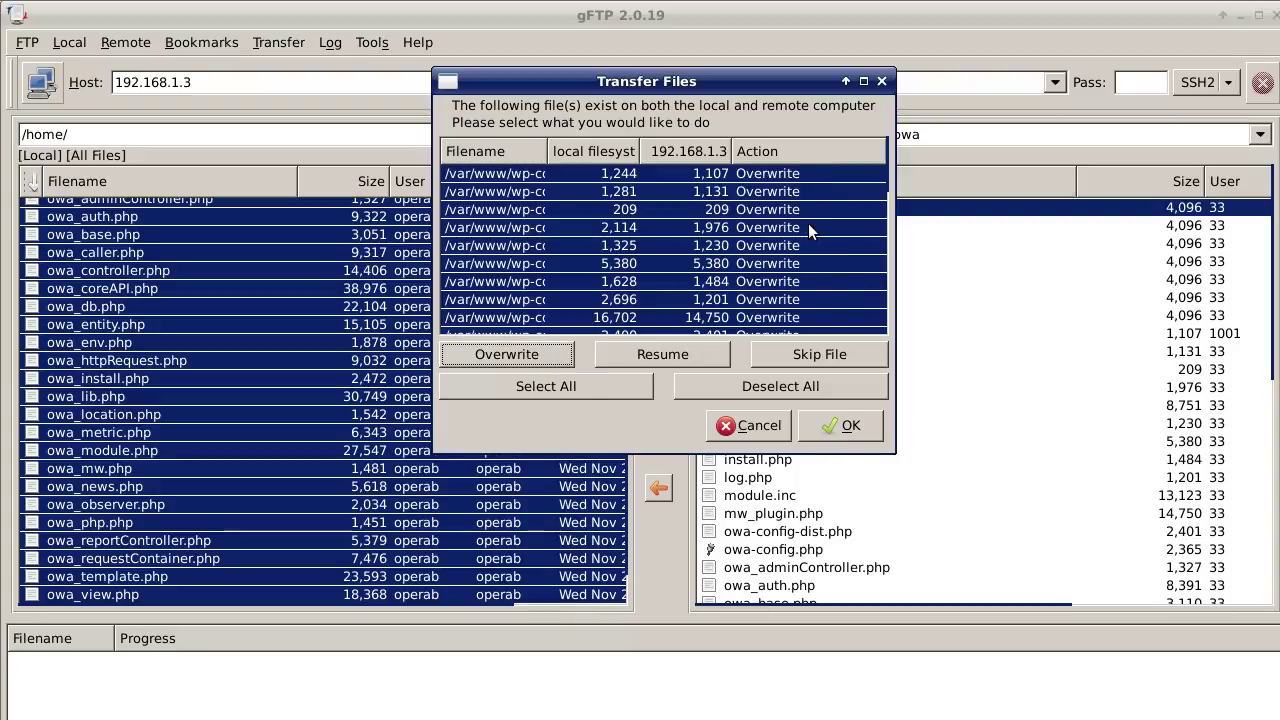
click(867, 428)
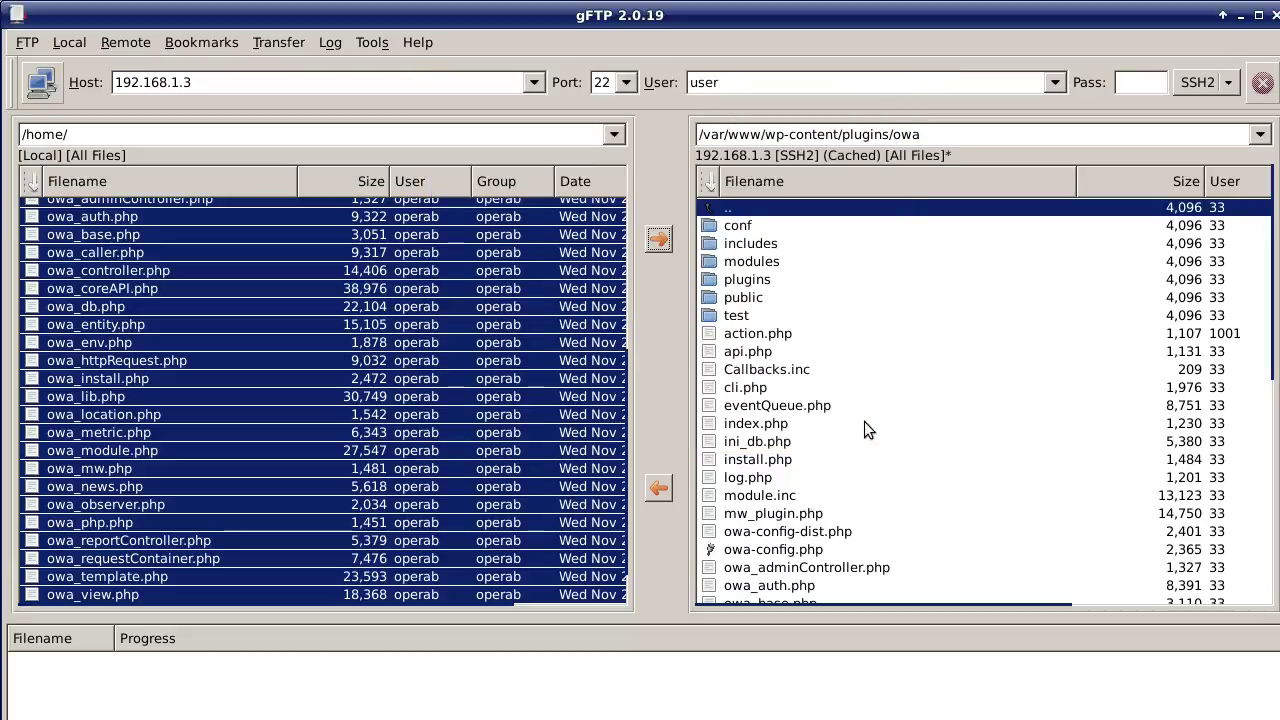
click(987, 423)
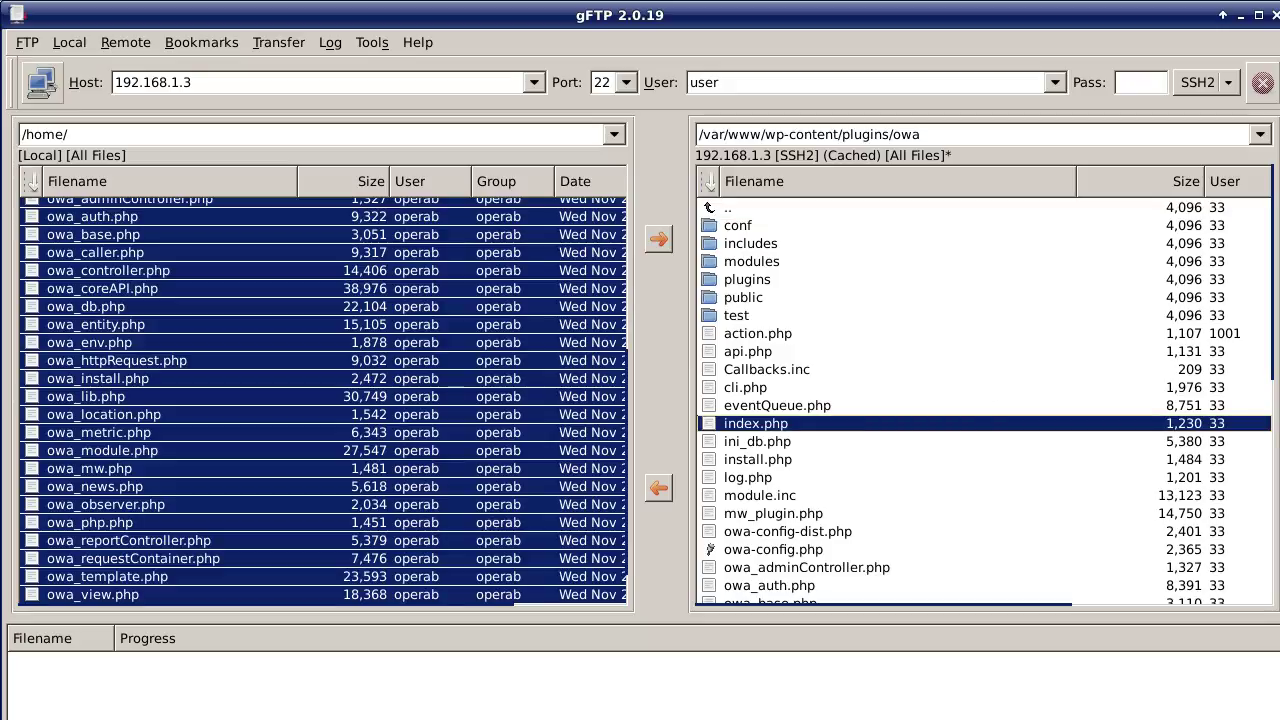
Switch back to Firefox and open the WordPress dashboard from the Plugins page to check the site
key(alt+Tab)
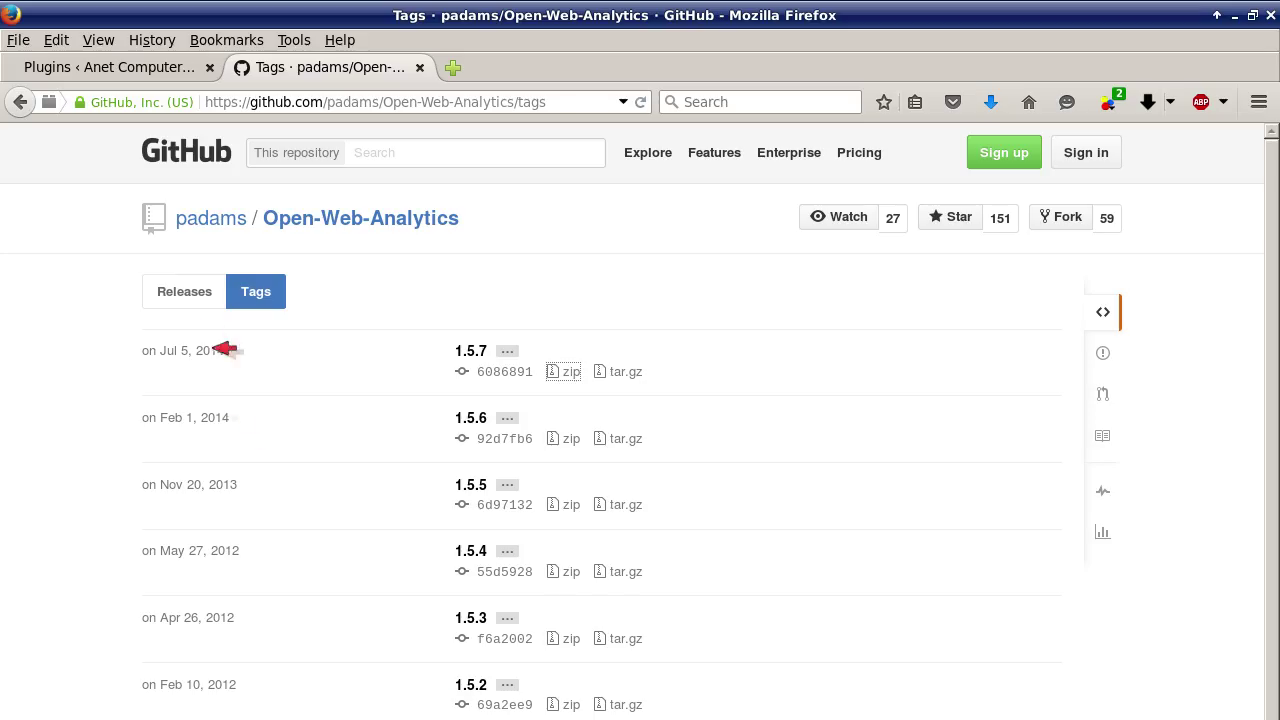
click(124, 70)
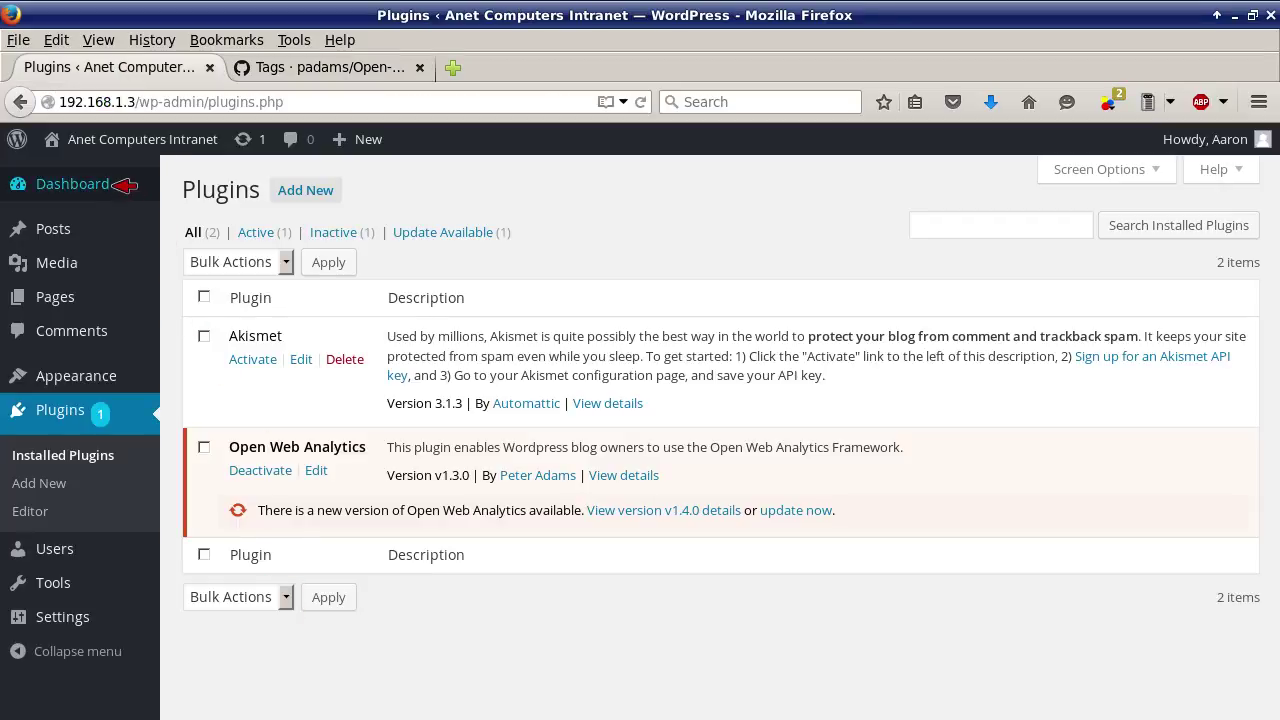
click(124, 185)
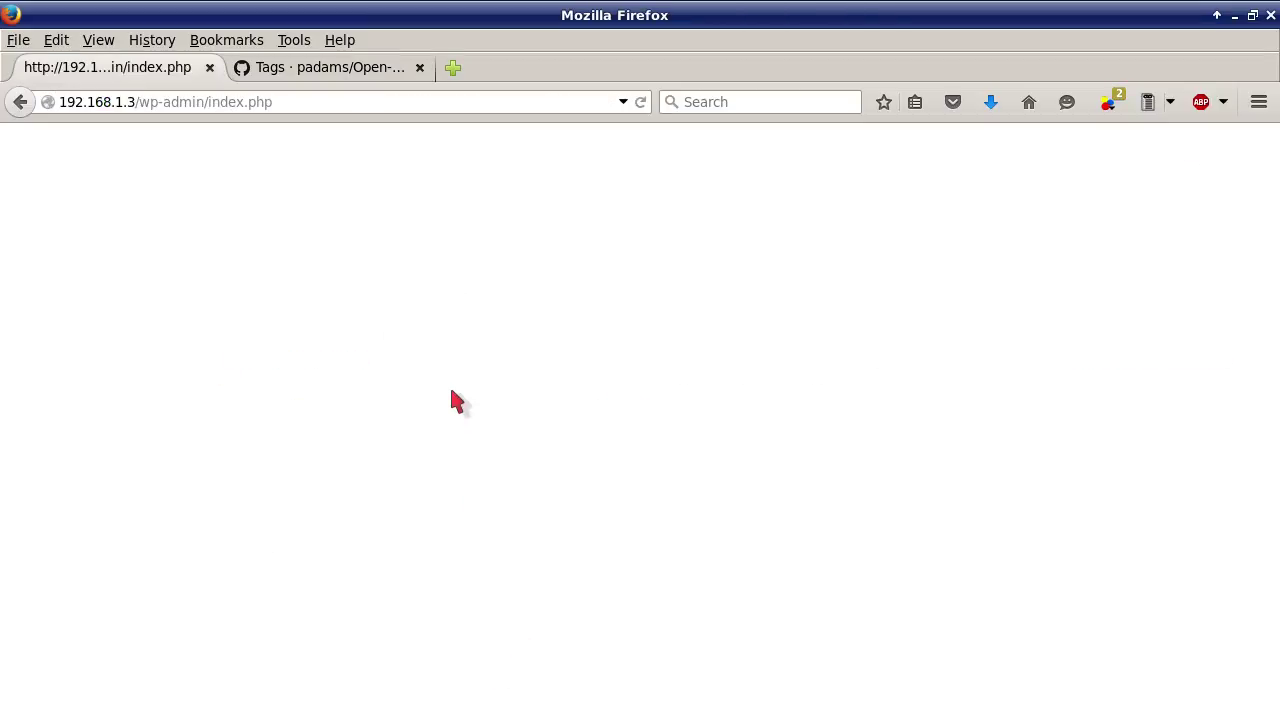
right_click(452, 395)
click(596, 423)
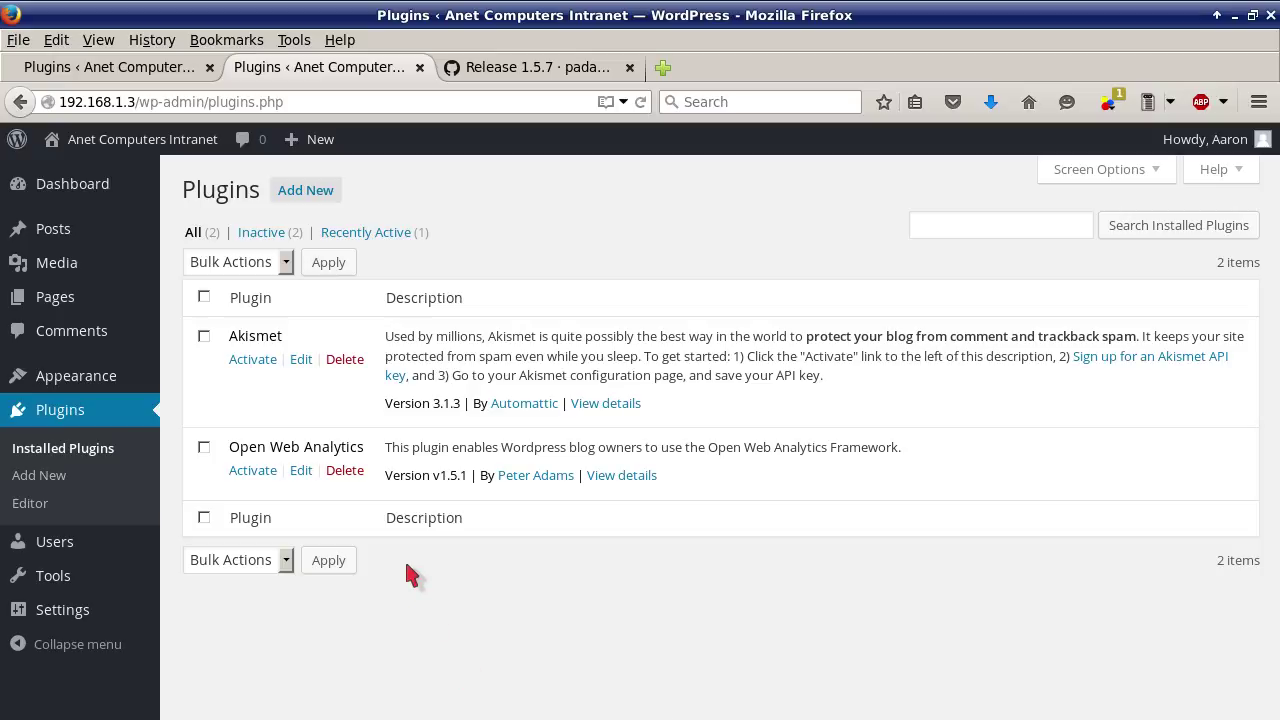
Activate the Open Web Analytics plugin and check the Anet Computers Intranet front page in a separate tab, closing it when done
click(256, 467)
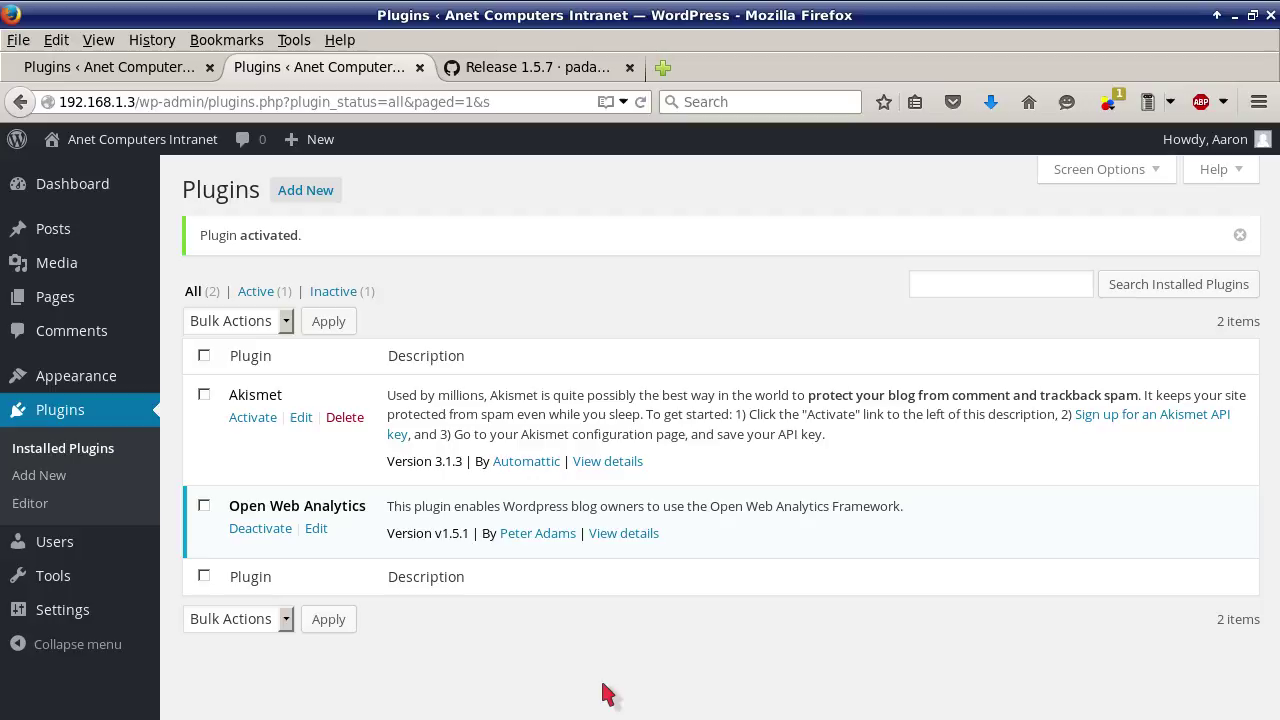
mouse_move(100, 140)
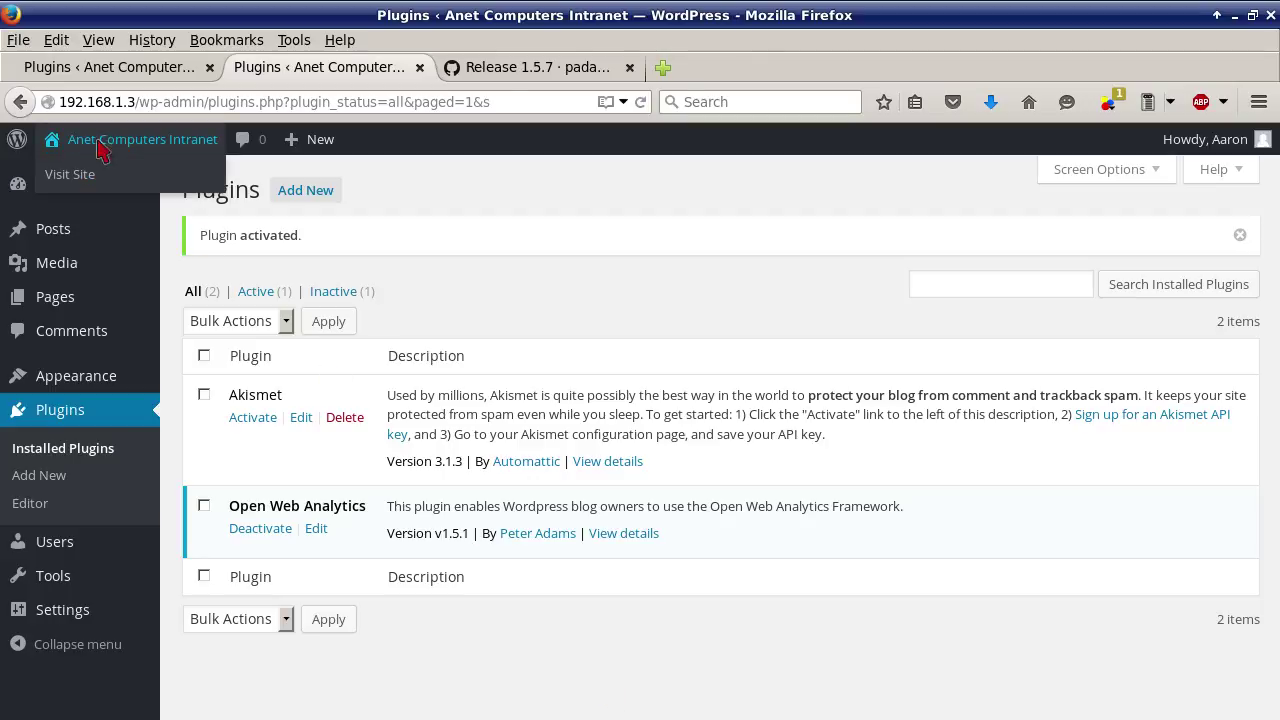
middle_click(100, 140)
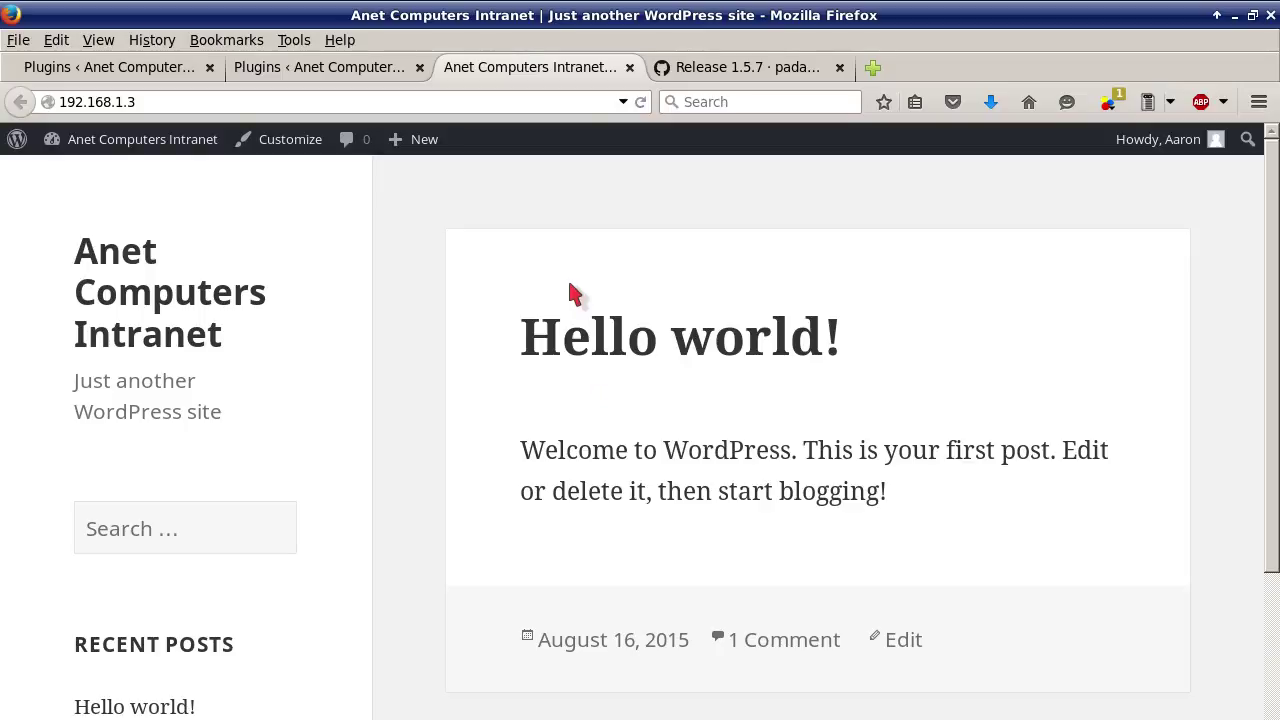
scroll(527, 380, down, 5)
scroll(531, 380, up, 2)
scroll(531, 385, up, 4)
click(630, 67)
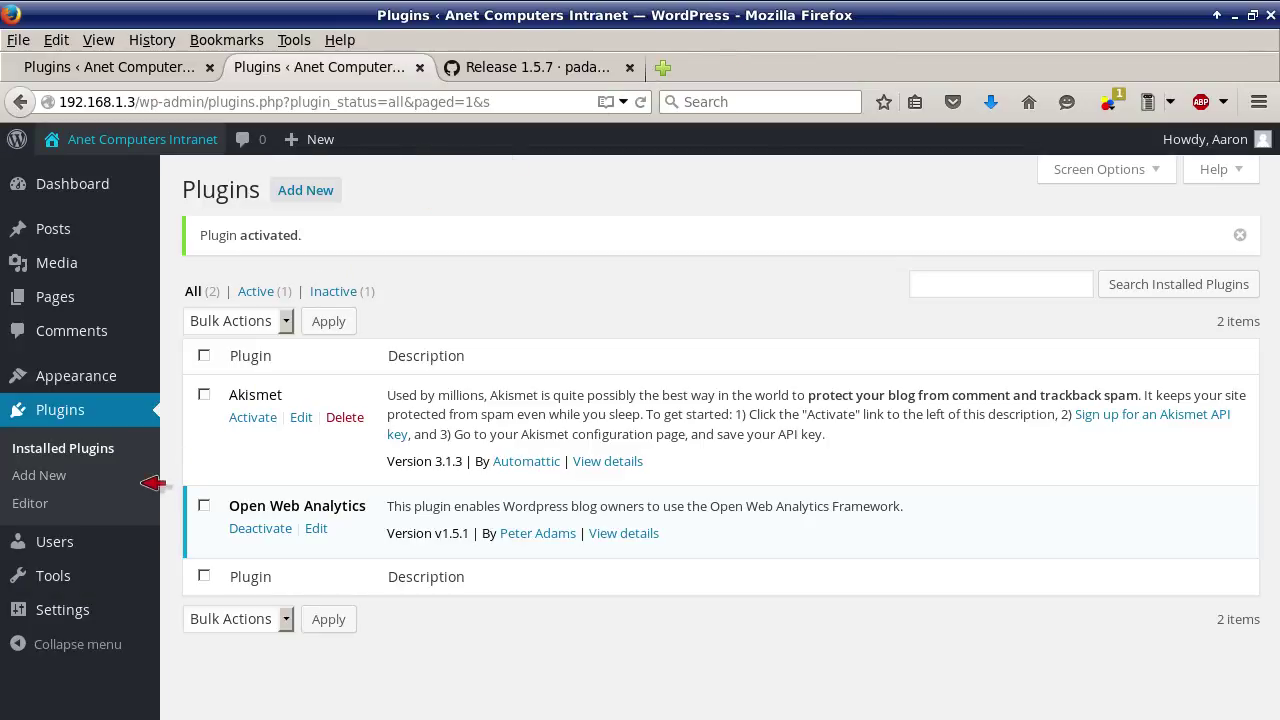
Open the OWA settings page in WordPress and look through its general configuration options
mouse_move(103, 610)
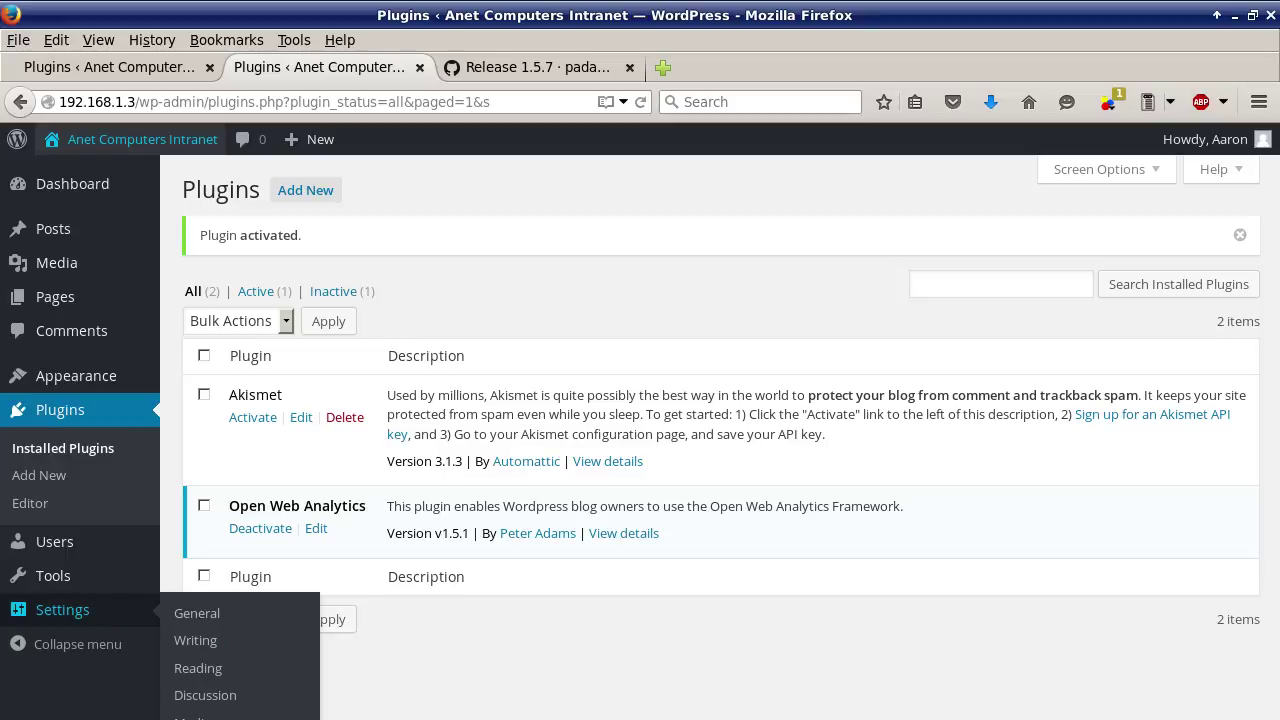
click(200, 719)
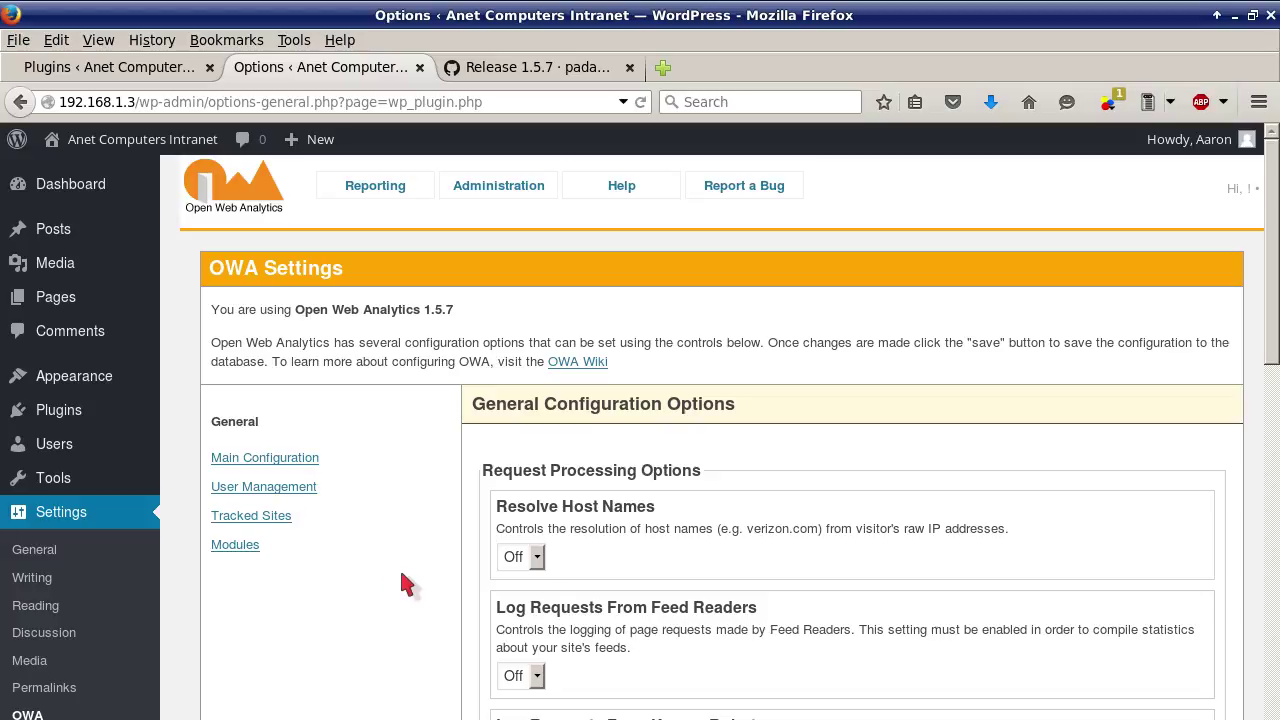
scroll(405, 585, down, 15)
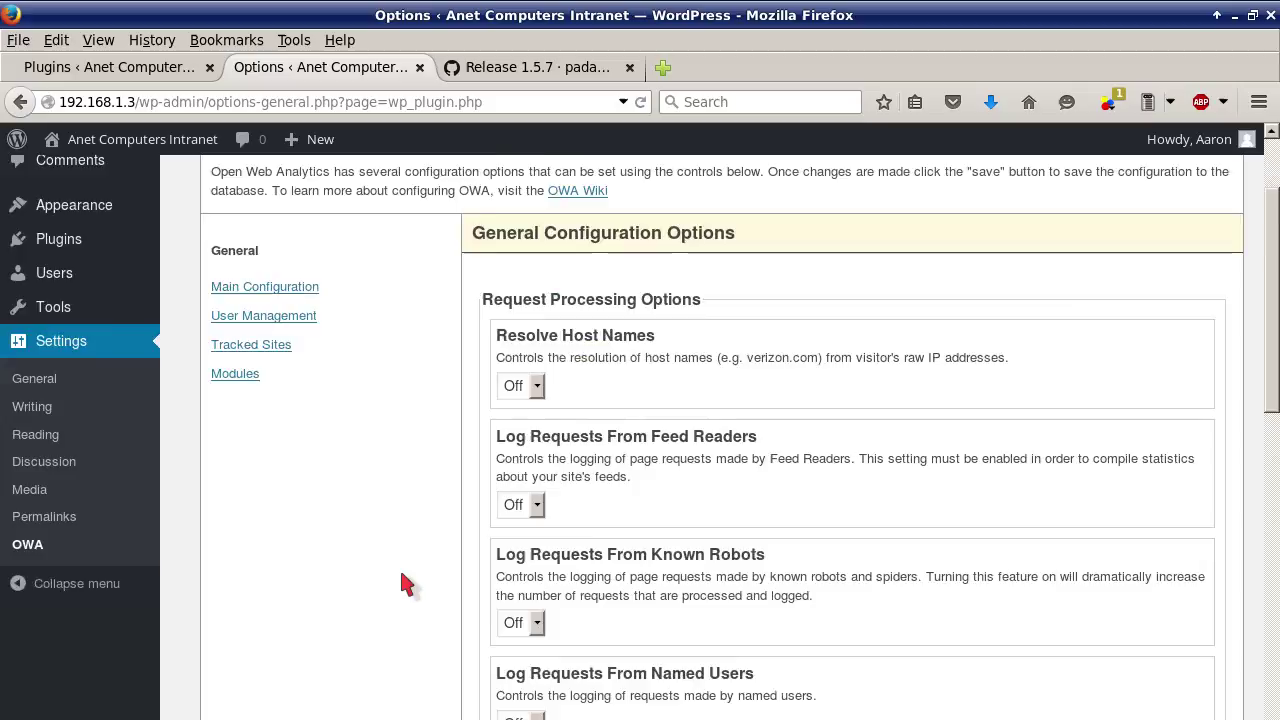
drag(1276, 543, 1276, 243)
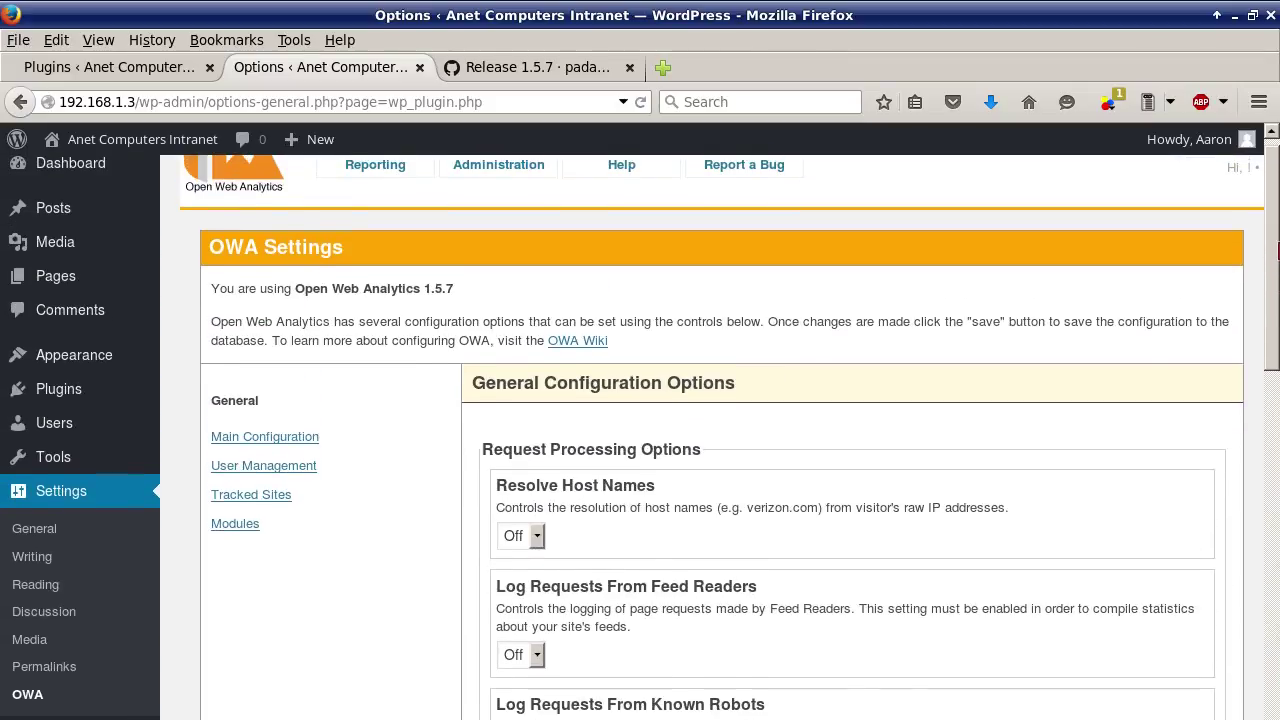
View the OWA Administration page and the Help wiki, then return to the OWA settings
click(505, 188)
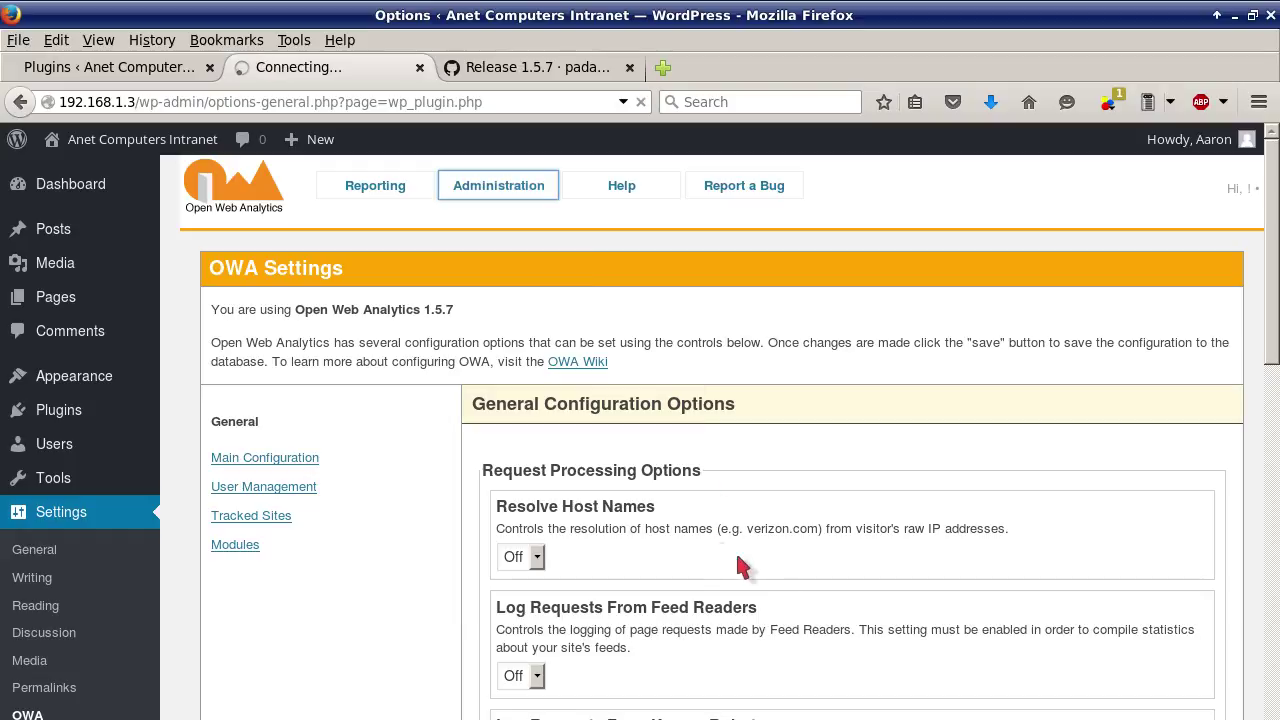
click(621, 188)
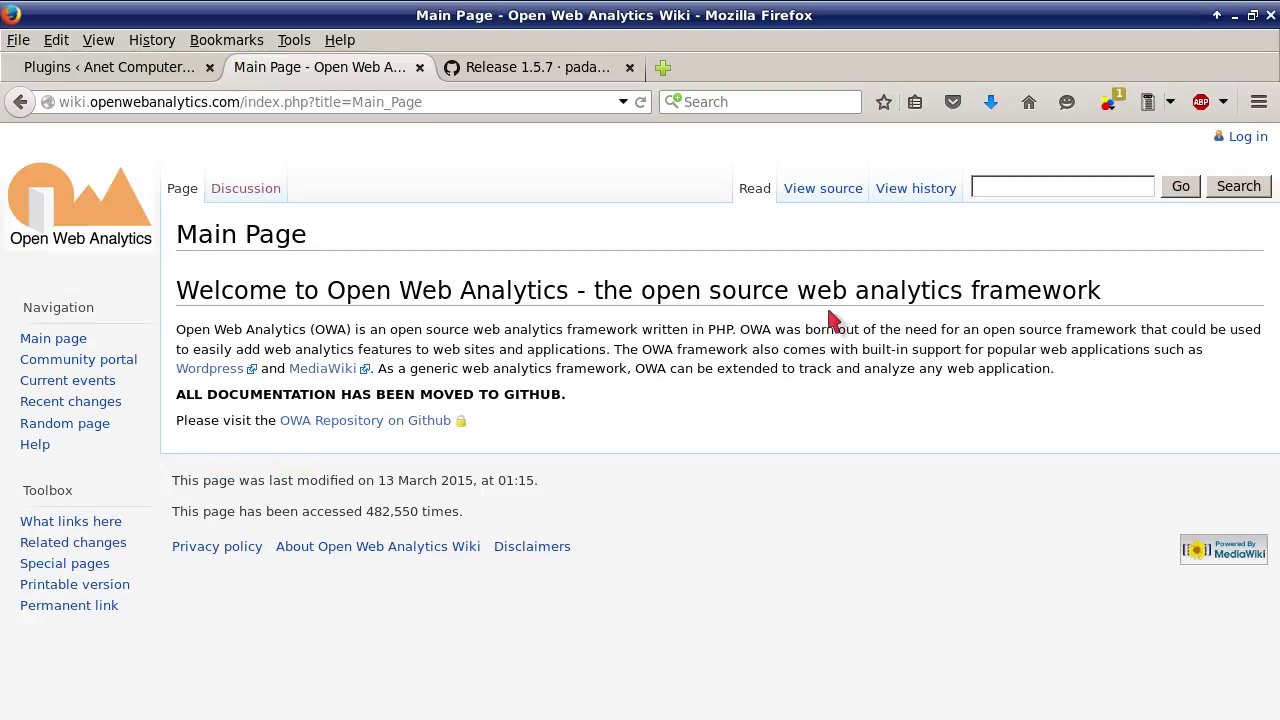
click(20, 101)
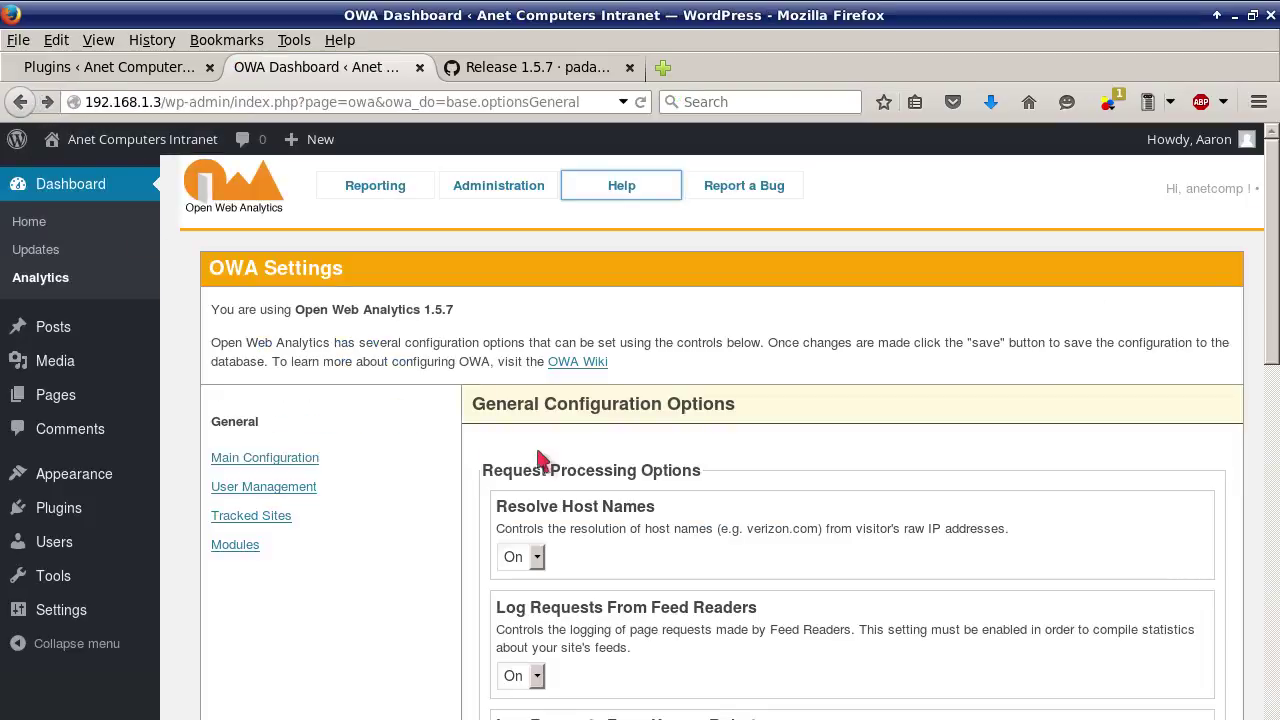
View OWA's Reporting sites roster and its Report a Bug page on GitHub, and return to the roster
click(395, 189)
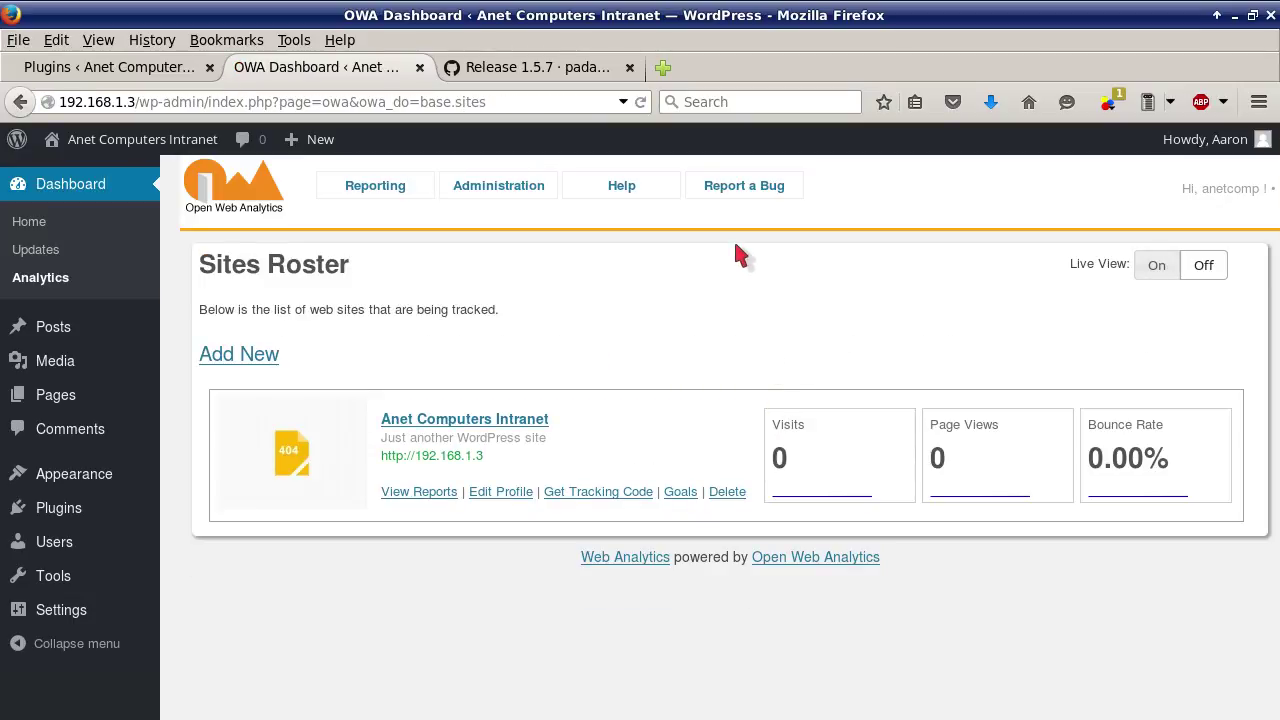
click(747, 184)
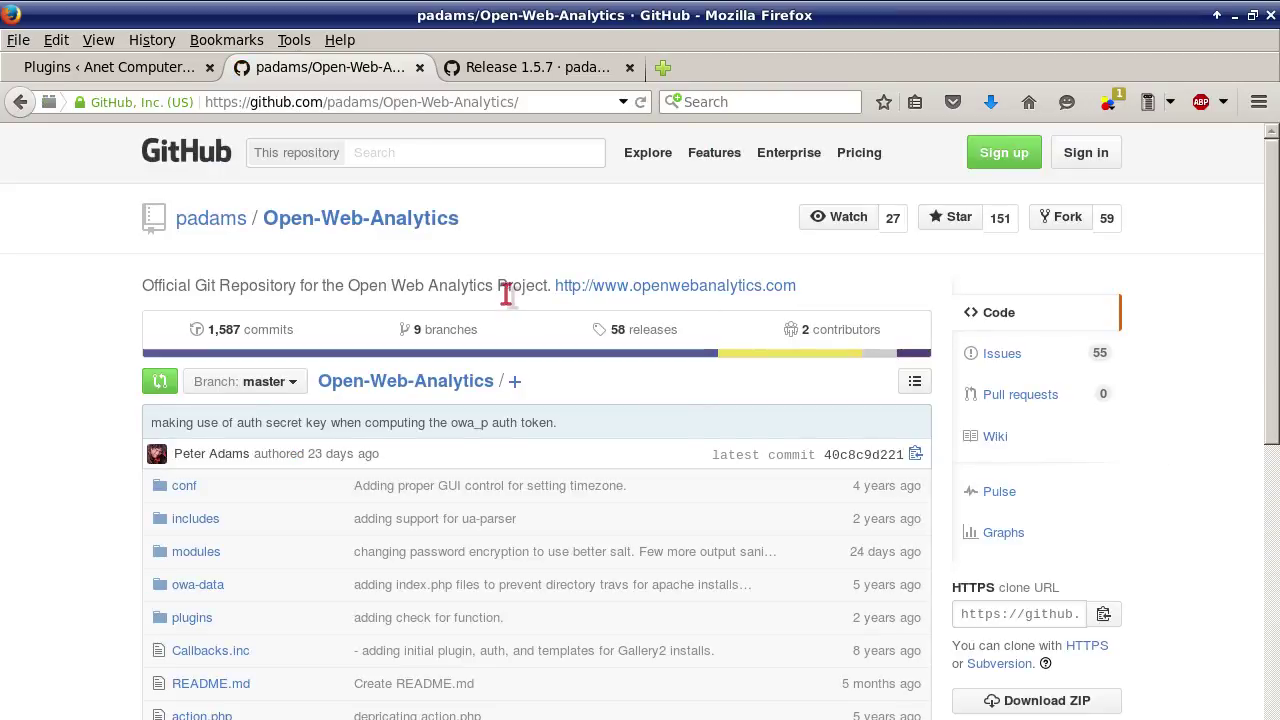
click(20, 101)
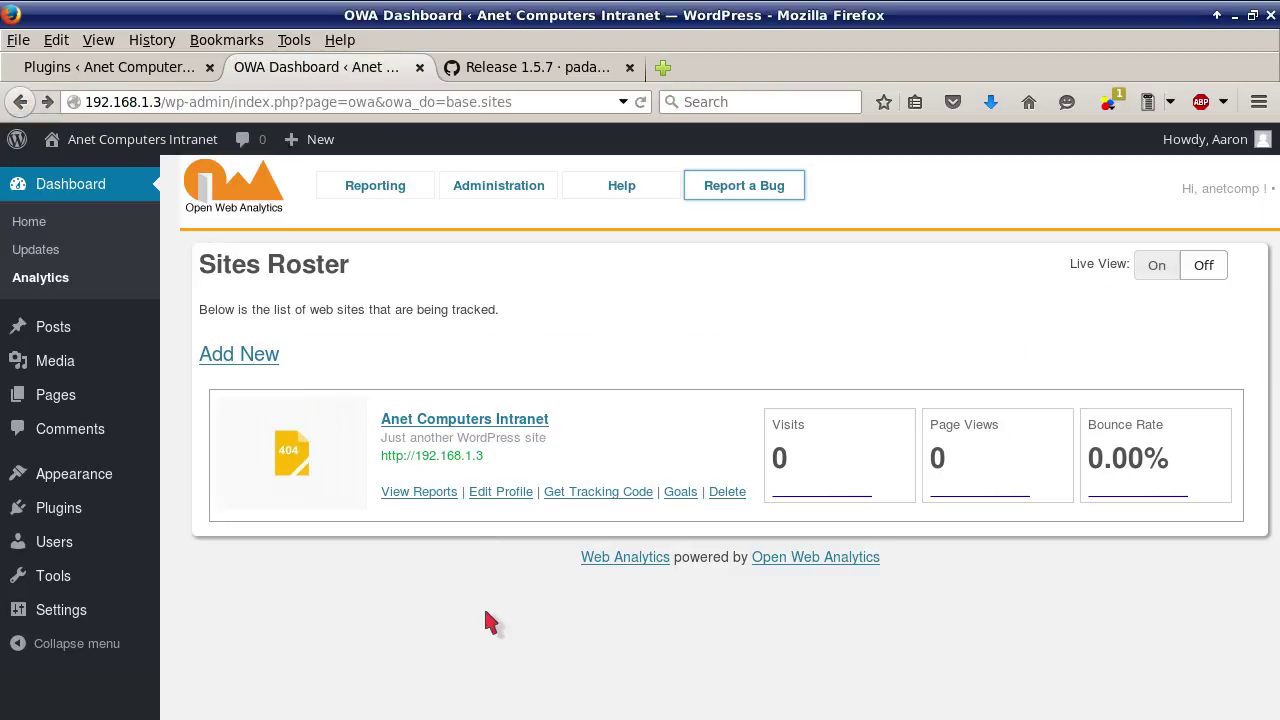
Go through the WordPress dashboard to the installed plugins and view the Open Web Analytics plugin details, closing them when done
click(62, 184)
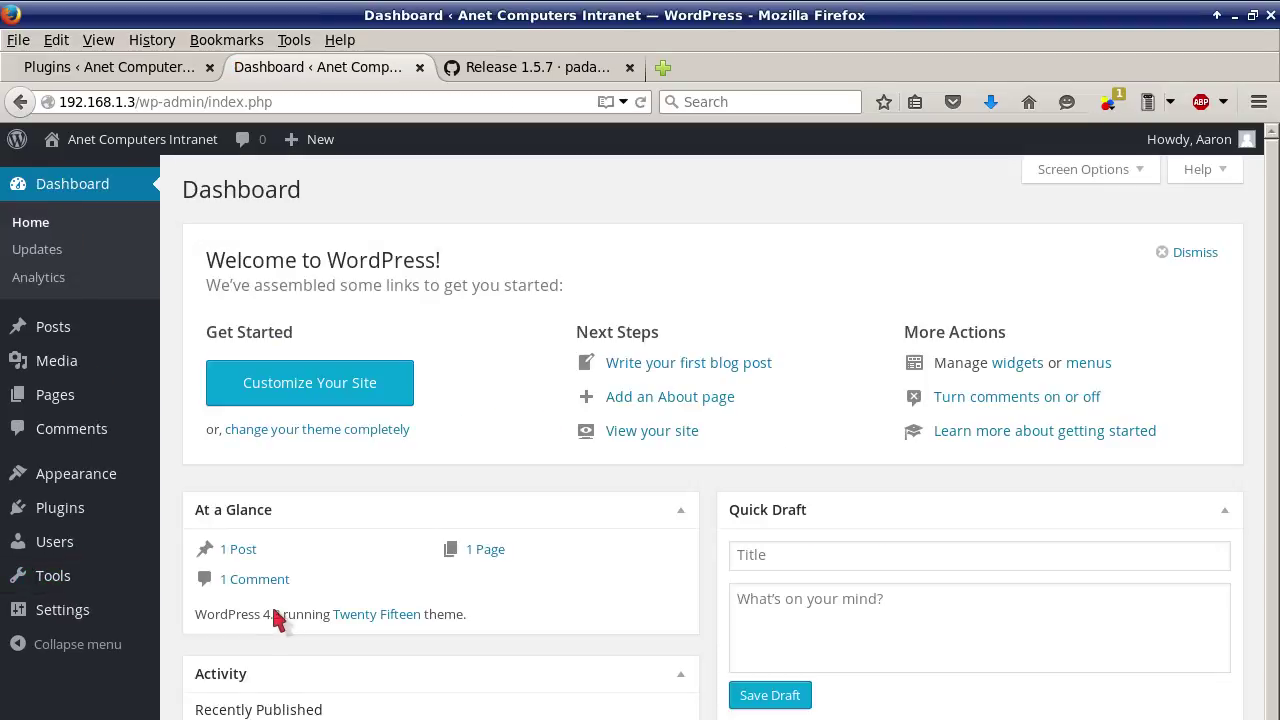
mouse_move(106, 506)
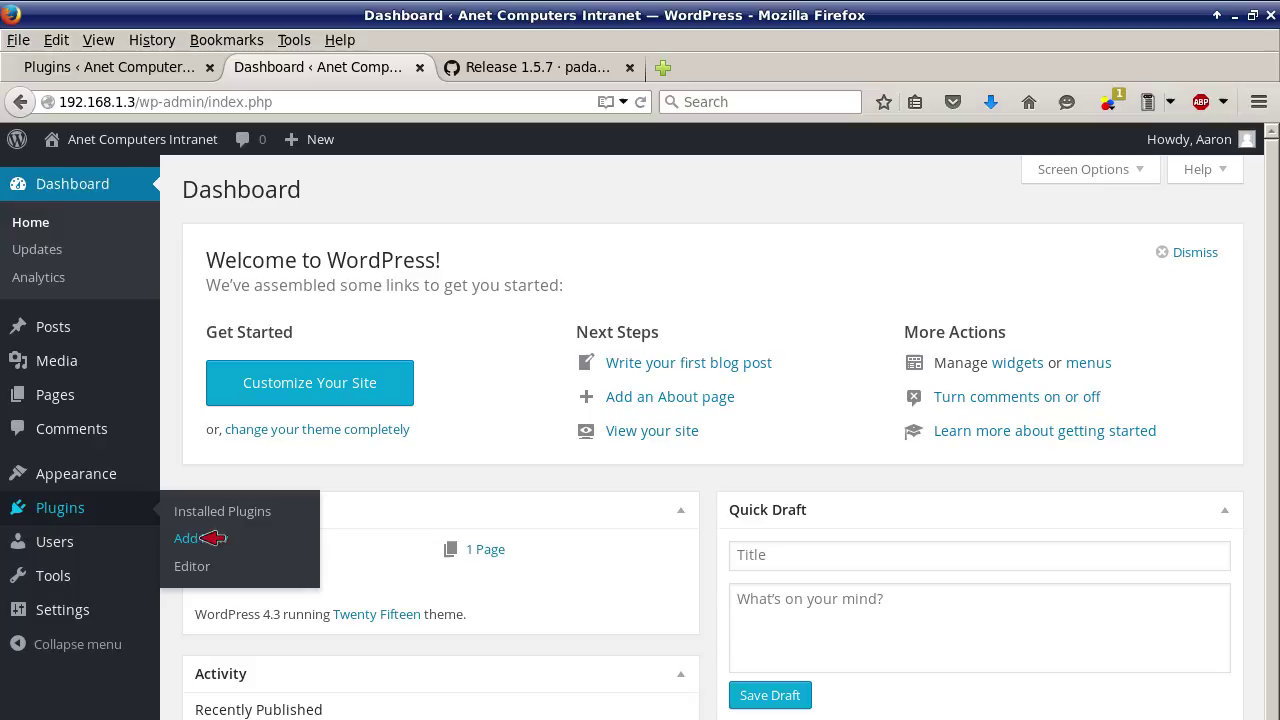
click(240, 512)
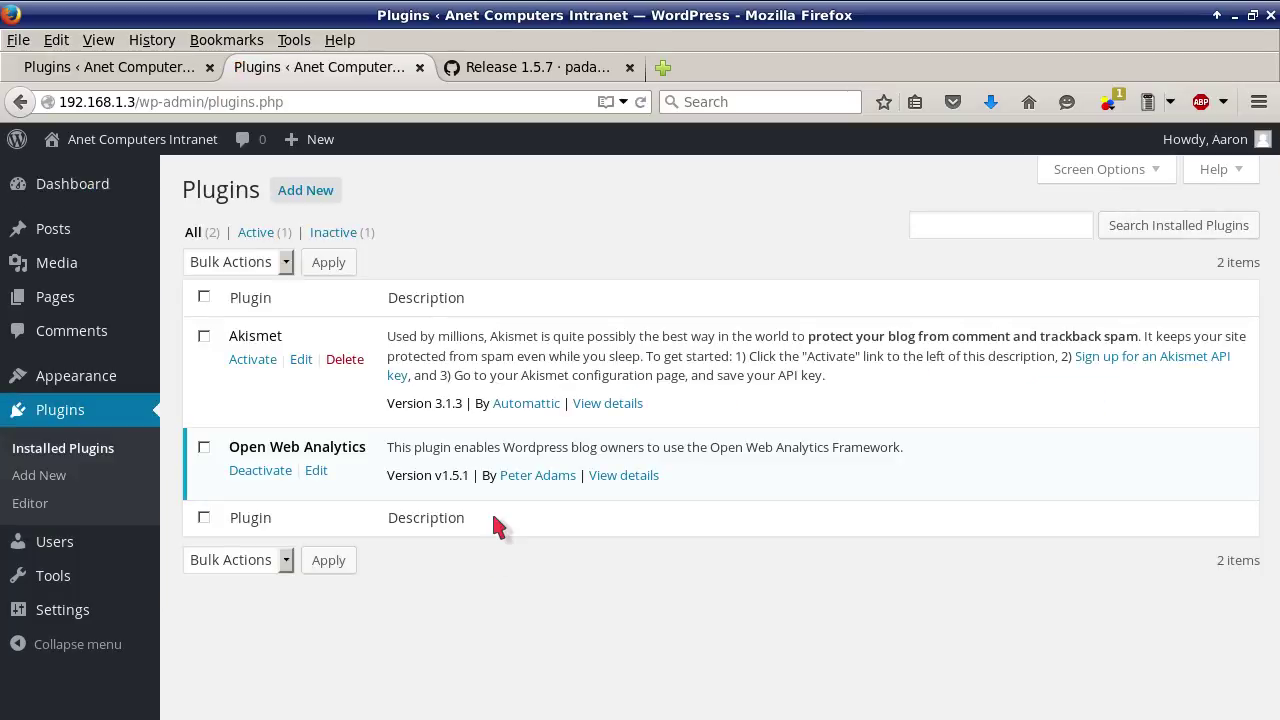
click(660, 476)
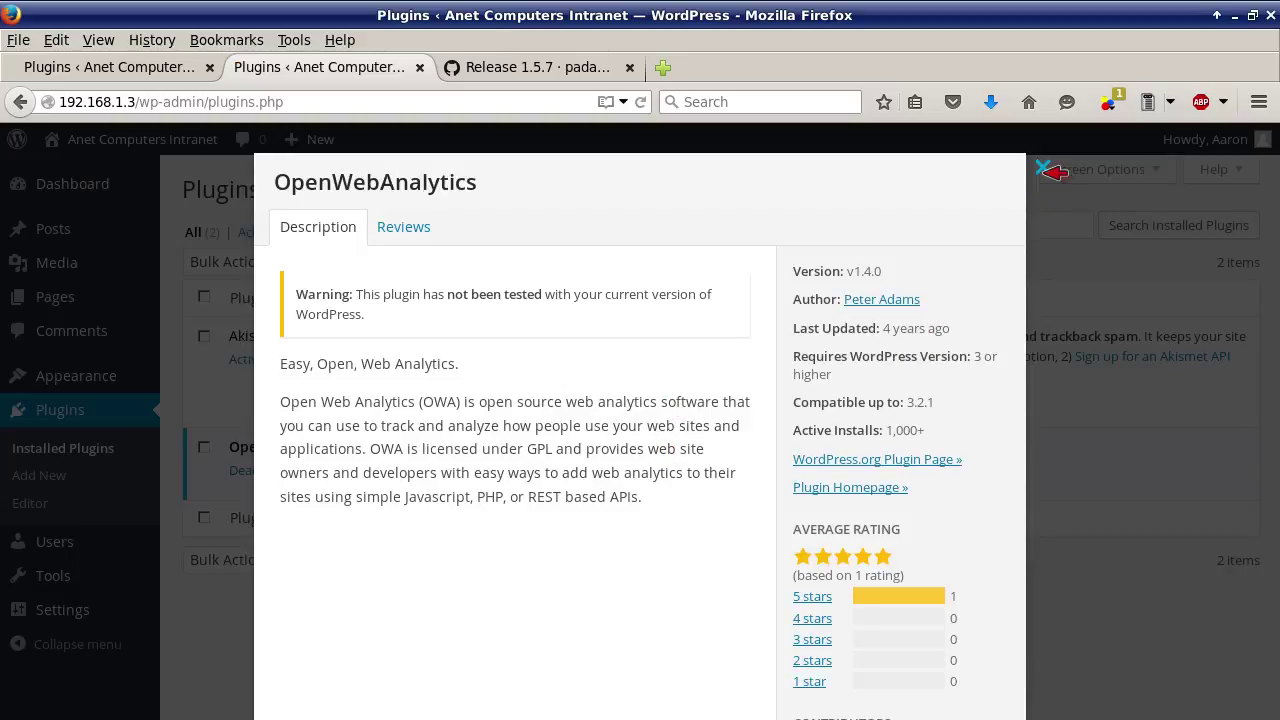
click(1042, 168)
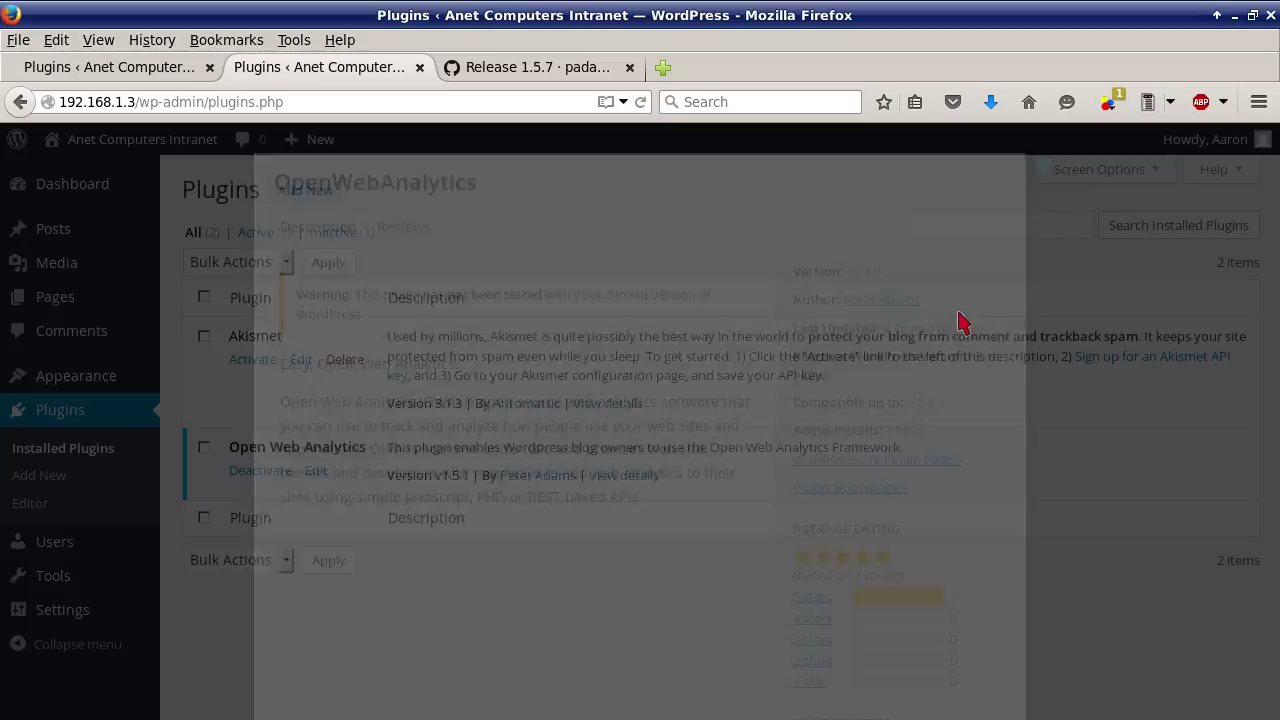
Reopen the OWA settings page from the WordPress admin area
mouse_move(87, 578)
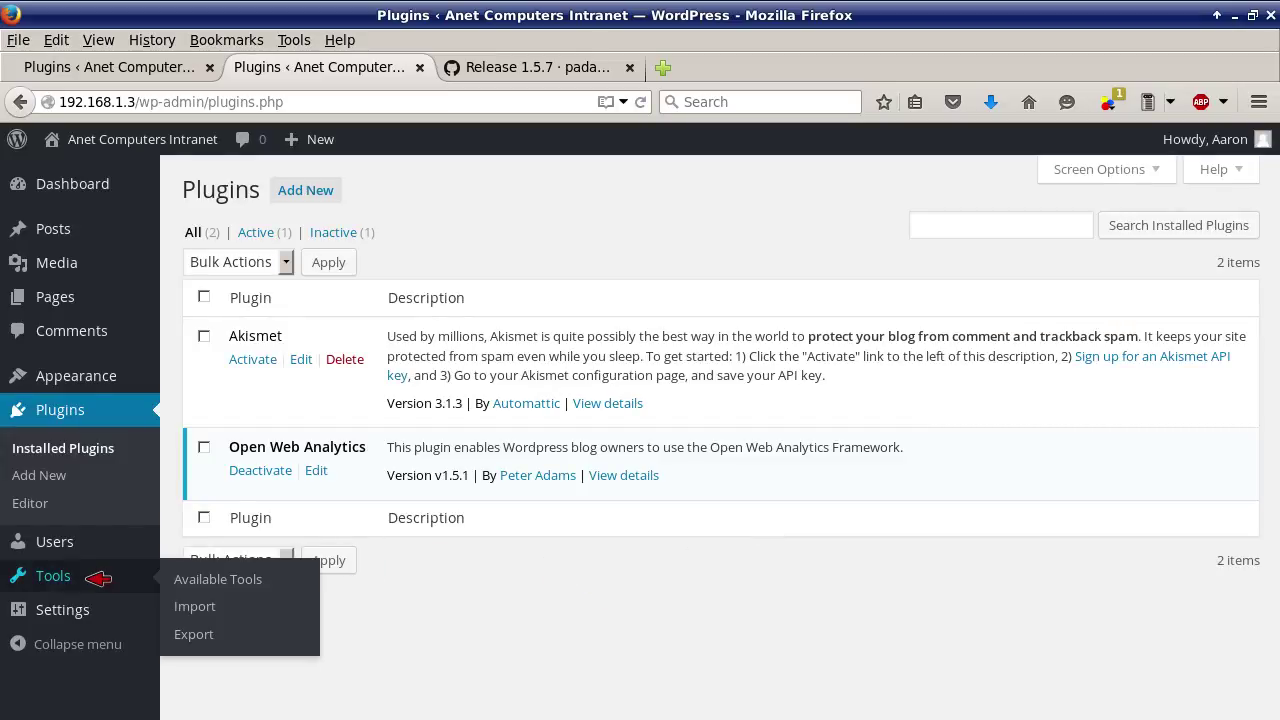
mouse_move(88, 608)
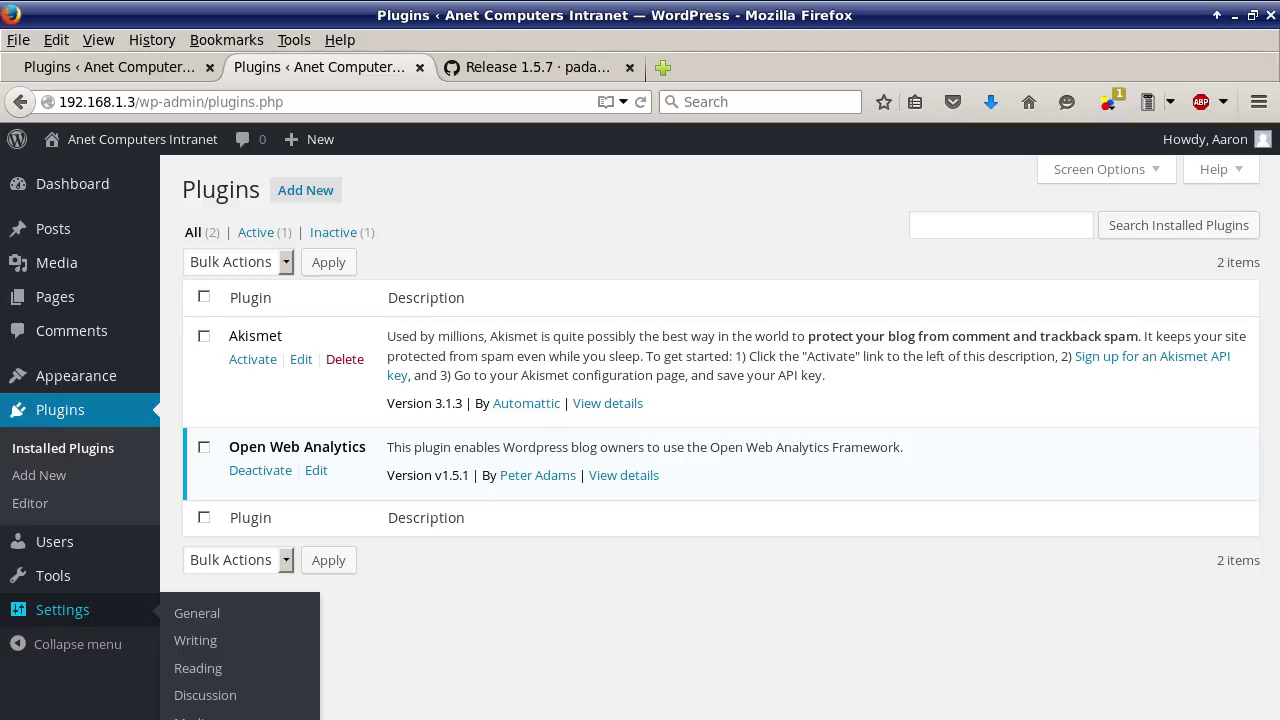
click(197, 716)
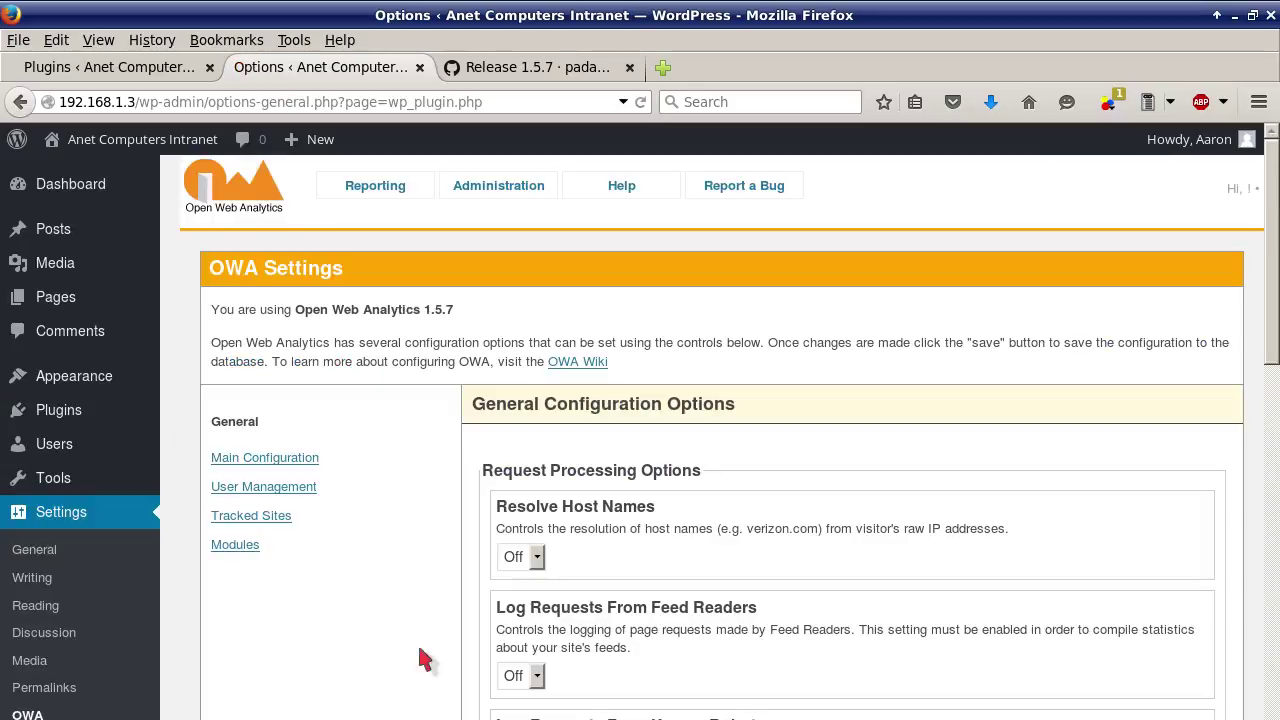